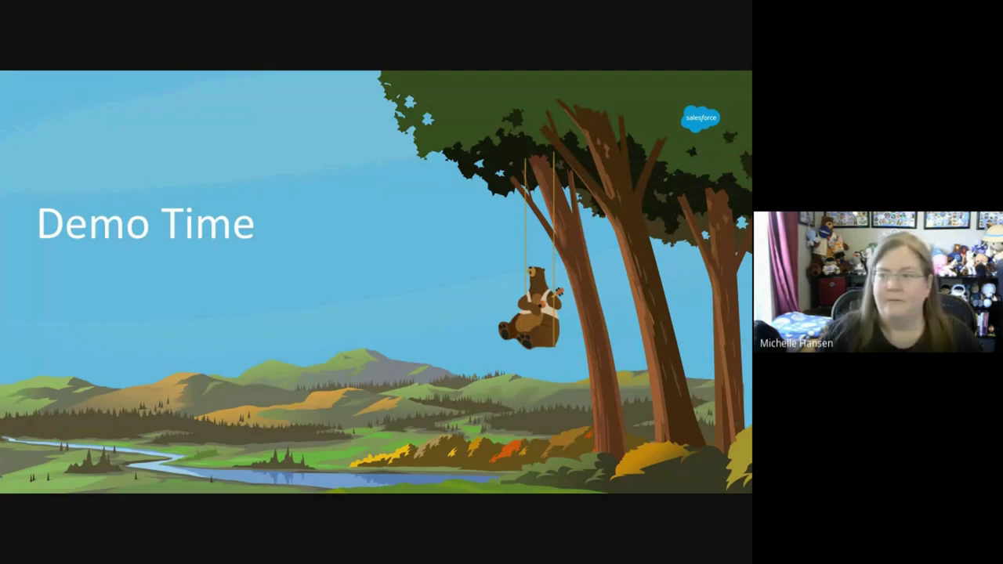
Switch from the slideshow to Salesforce Setup, search for "meta", and open the Routing Recipient custom metadata type.
key(alt+Tab)
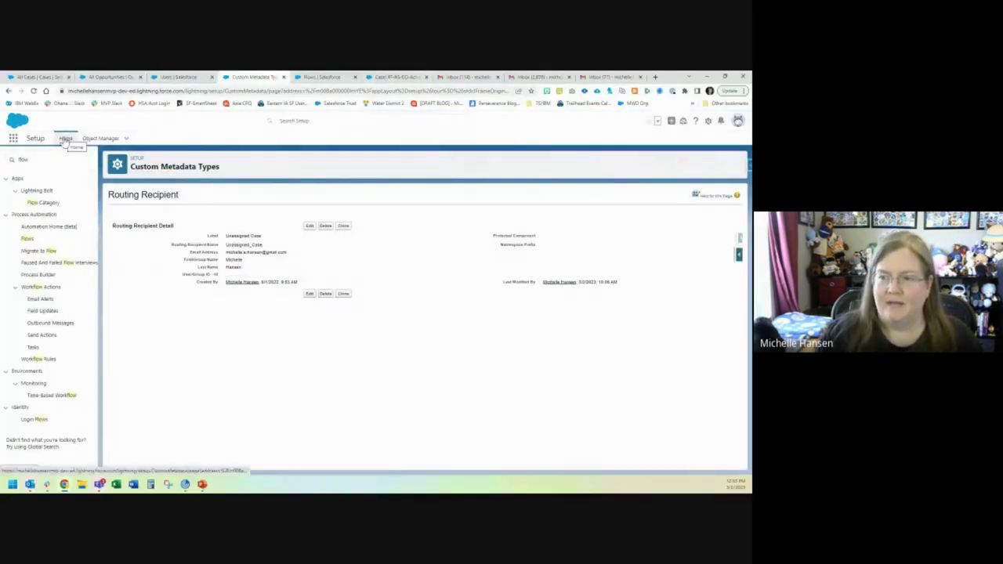
click(38, 159)
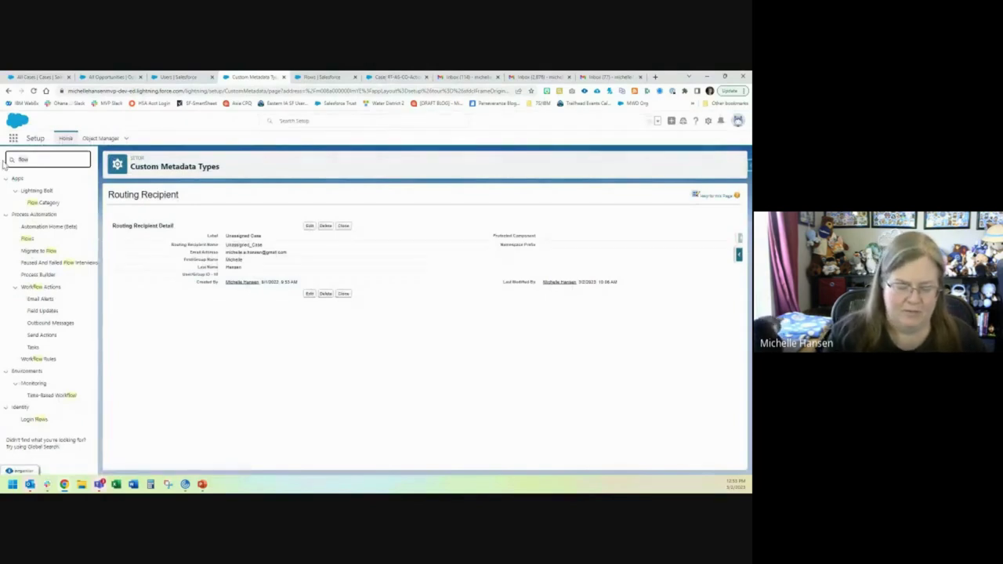
key(ctrl+a)
text(meta)
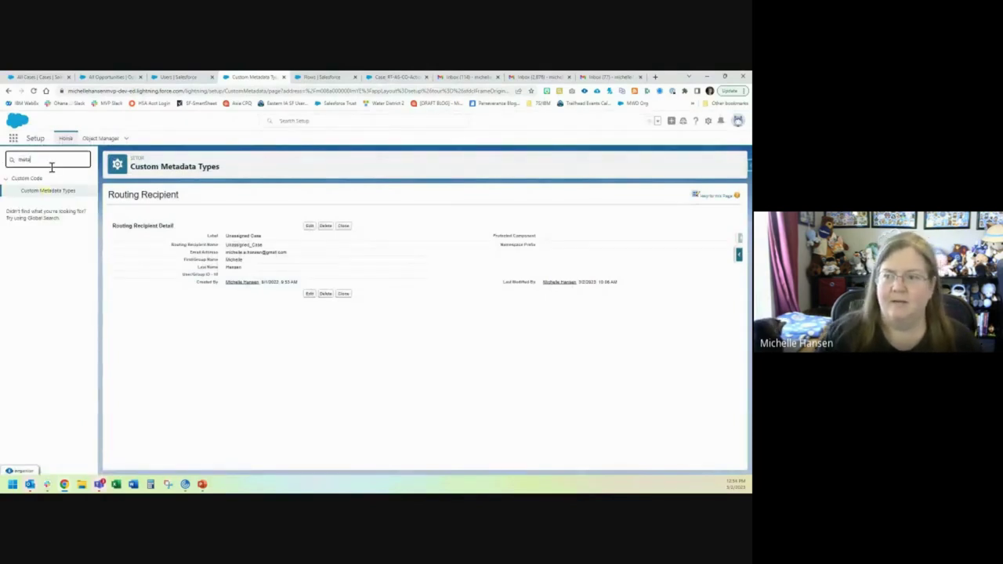
click(29, 192)
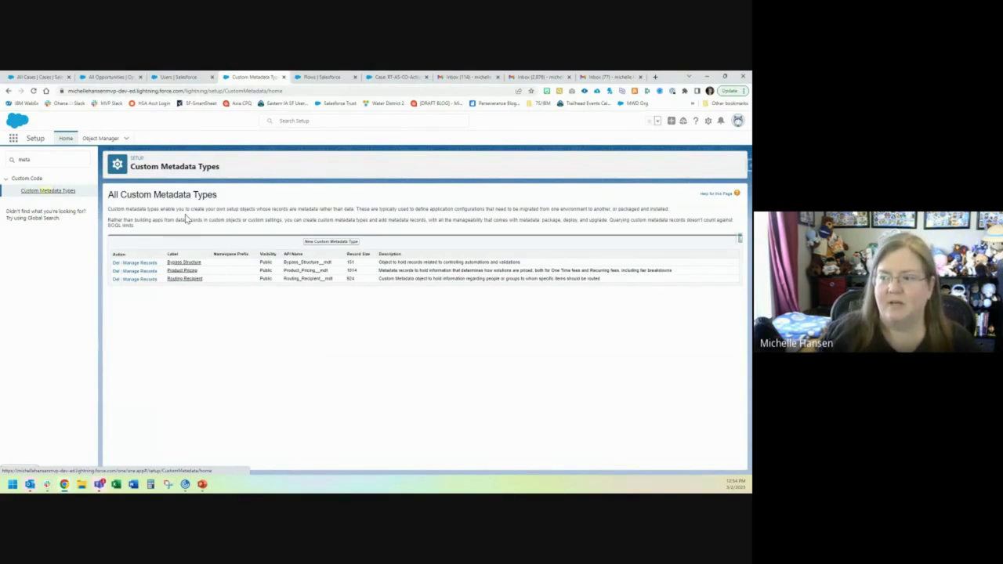
click(182, 280)
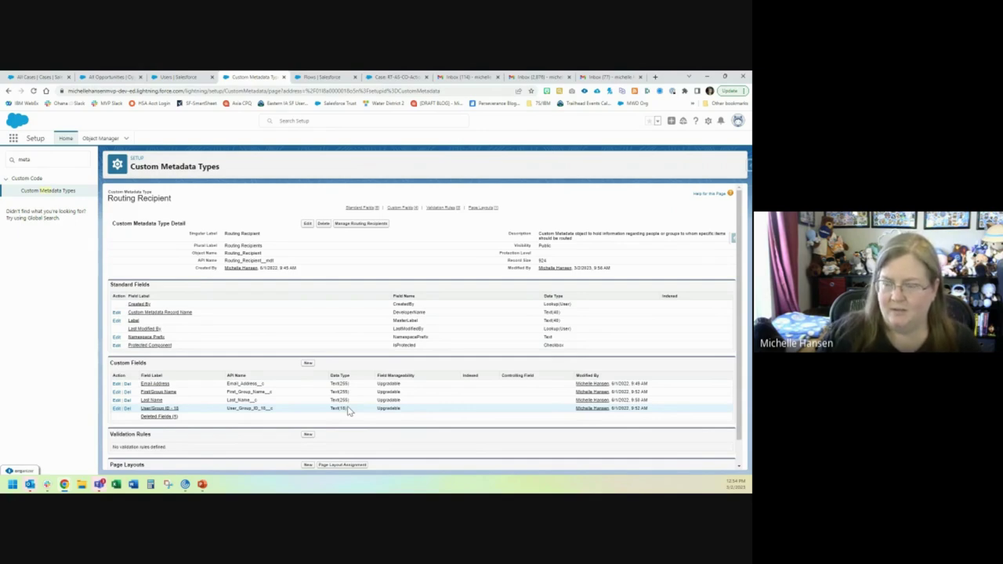
Open the Unassigned Case record of Routing Recipient and compare its recipient details with the All Users list.
click(363, 227)
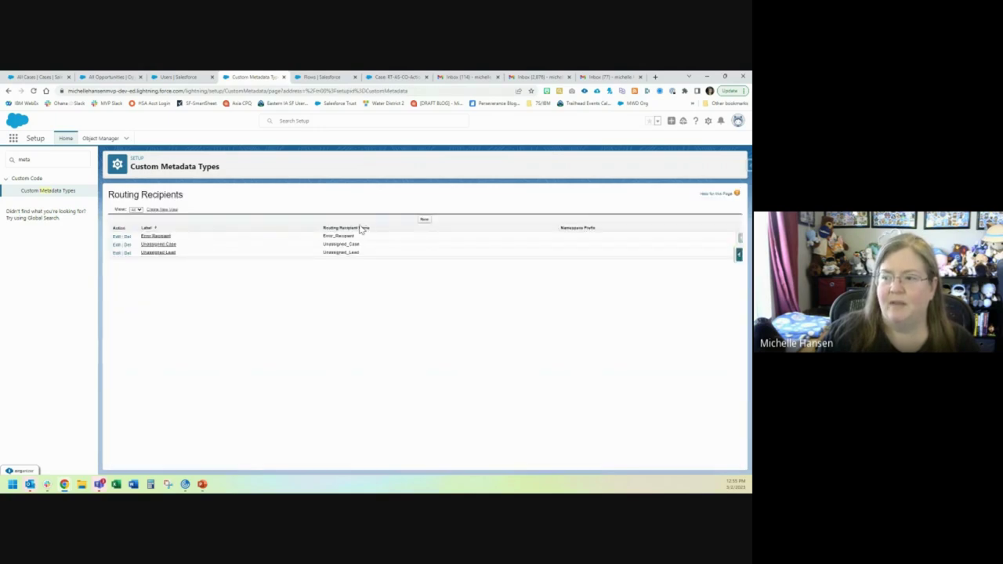
click(169, 246)
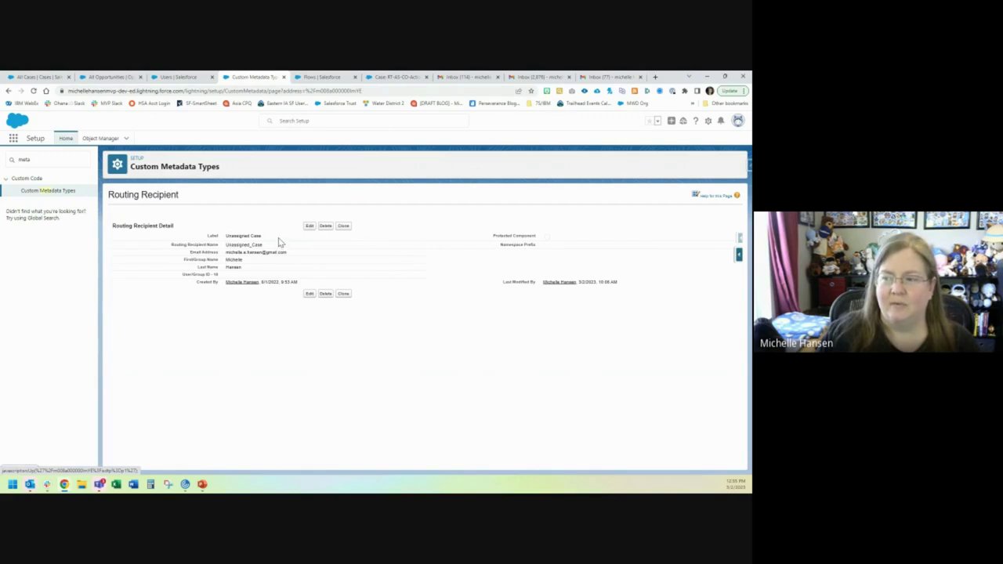
drag(264, 247, 233, 246)
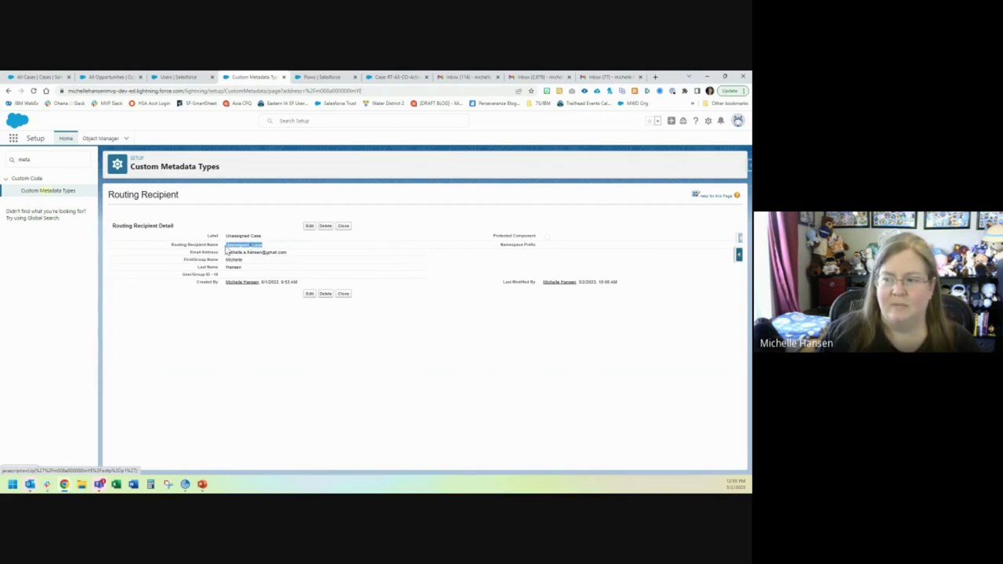
click(268, 249)
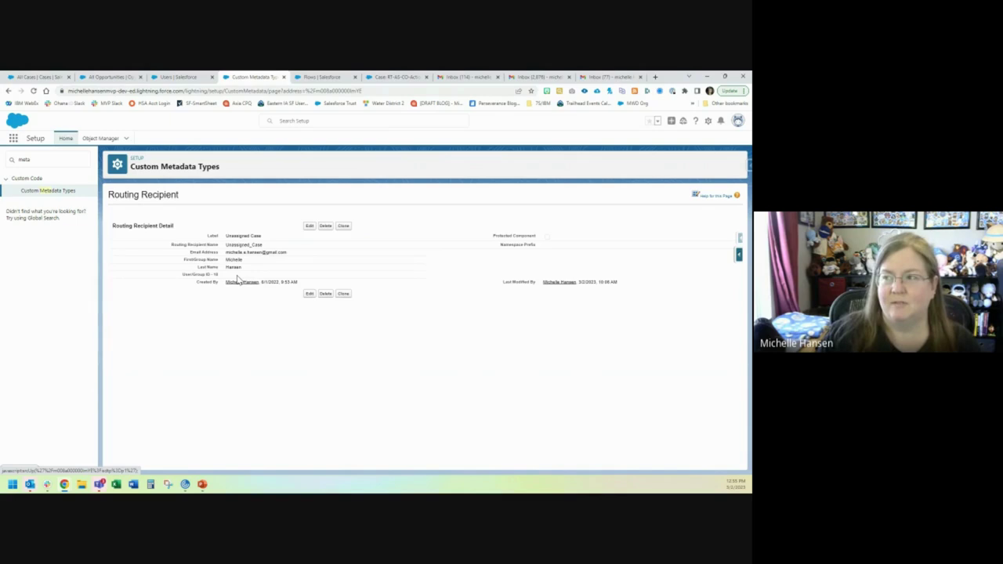
click(191, 79)
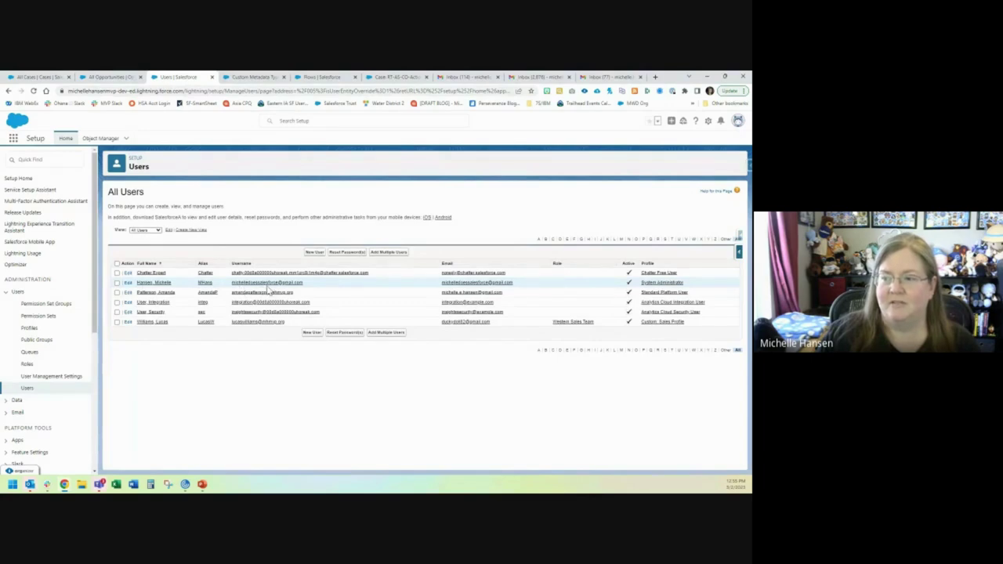
click(271, 78)
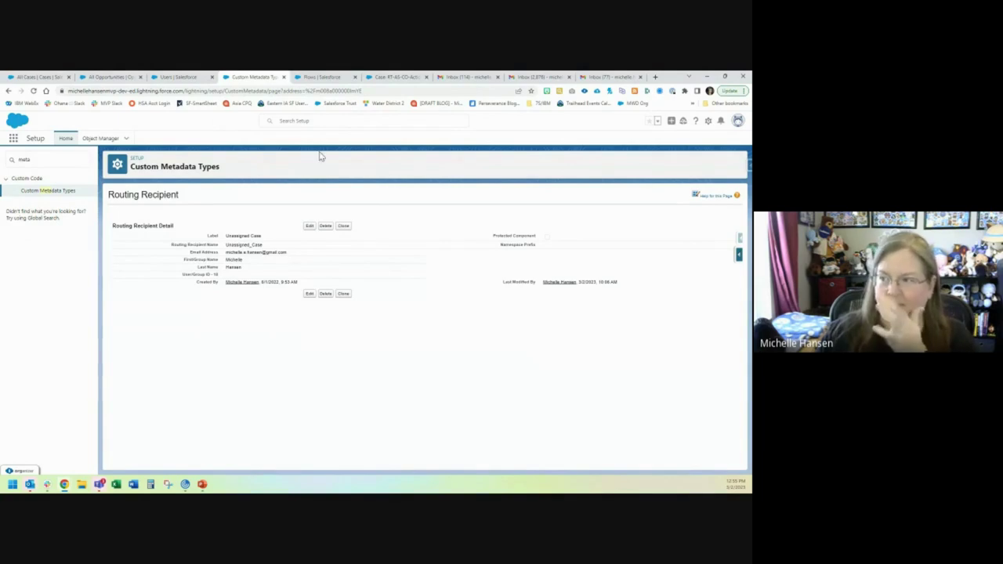
Switch to the Case: RT-AS-CO-Actions on Create flow and review its Start trigger, Run Immediately path and 2 Minutes After Create path.
click(399, 79)
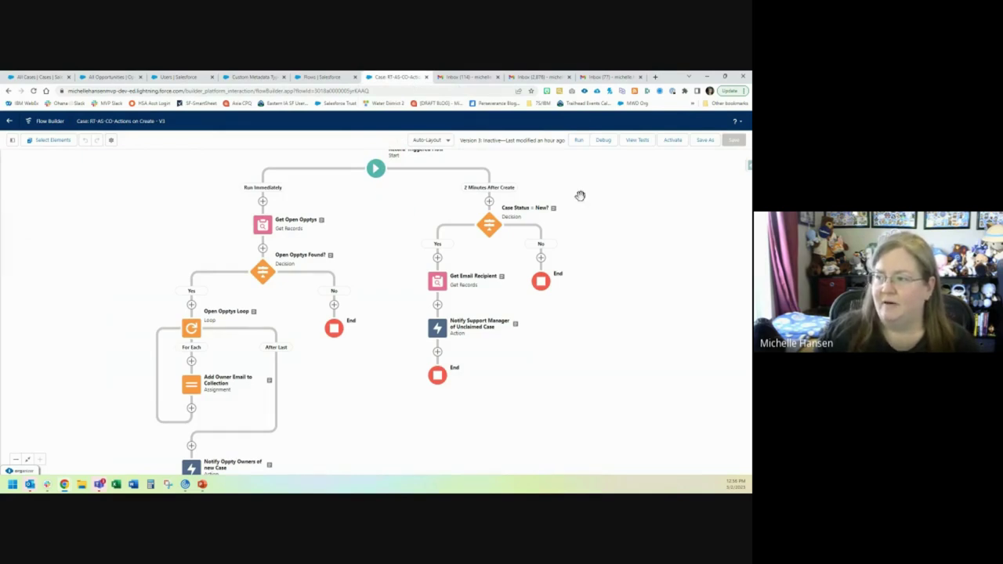
scroll(549, 194, up, 1)
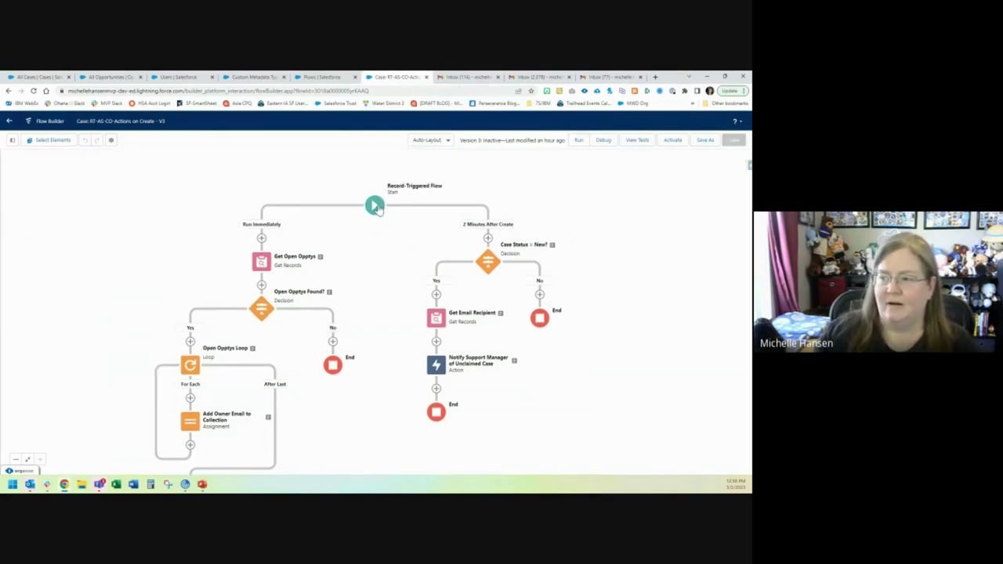
click(374, 206)
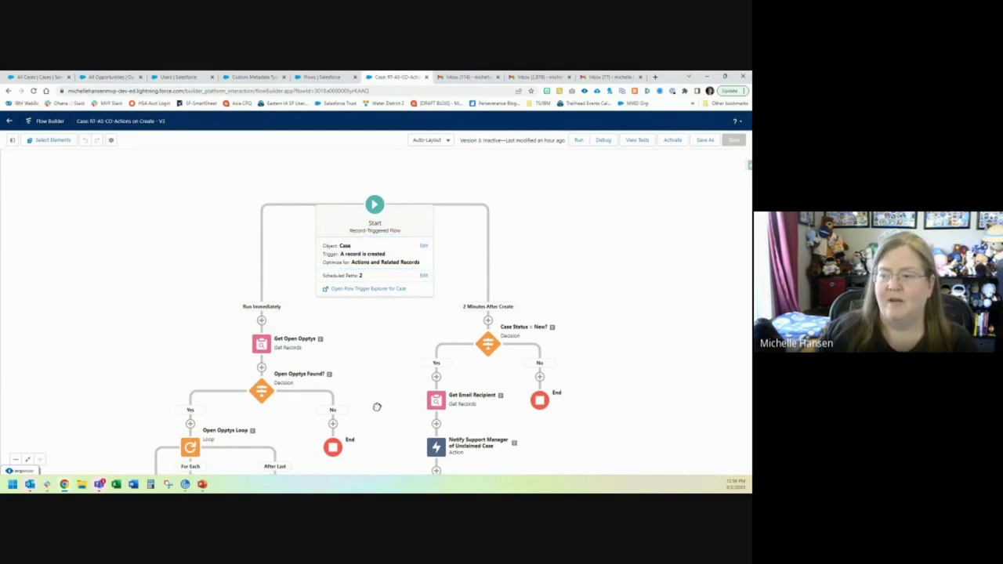
drag(374, 401, 372, 346)
scroll(371, 346, down, 3)
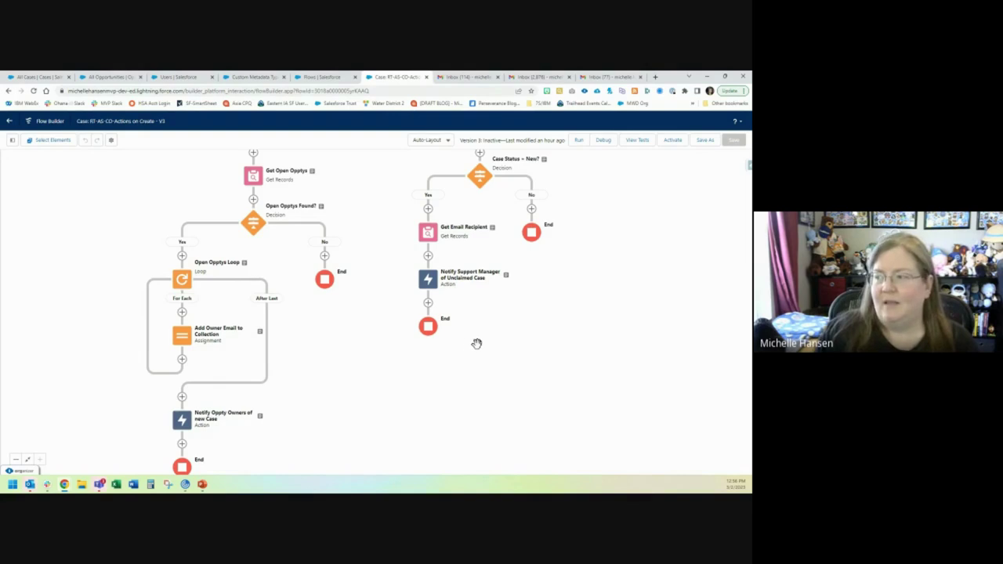
scroll(630, 259, up, 3)
scroll(601, 290, right, 2)
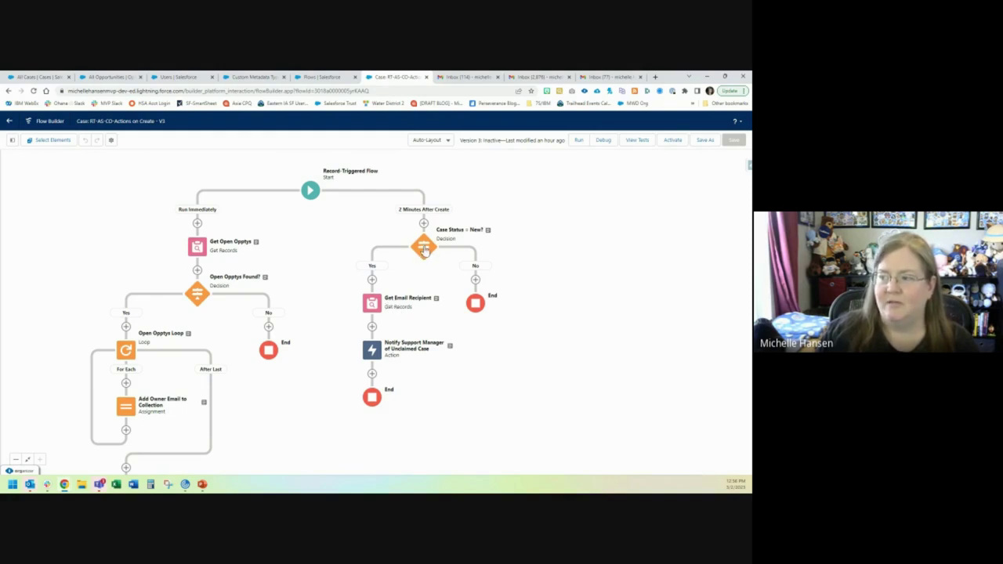
Inspect the object and filter of the Get Email Recipient element, leaving it without changes.
double_click(373, 303)
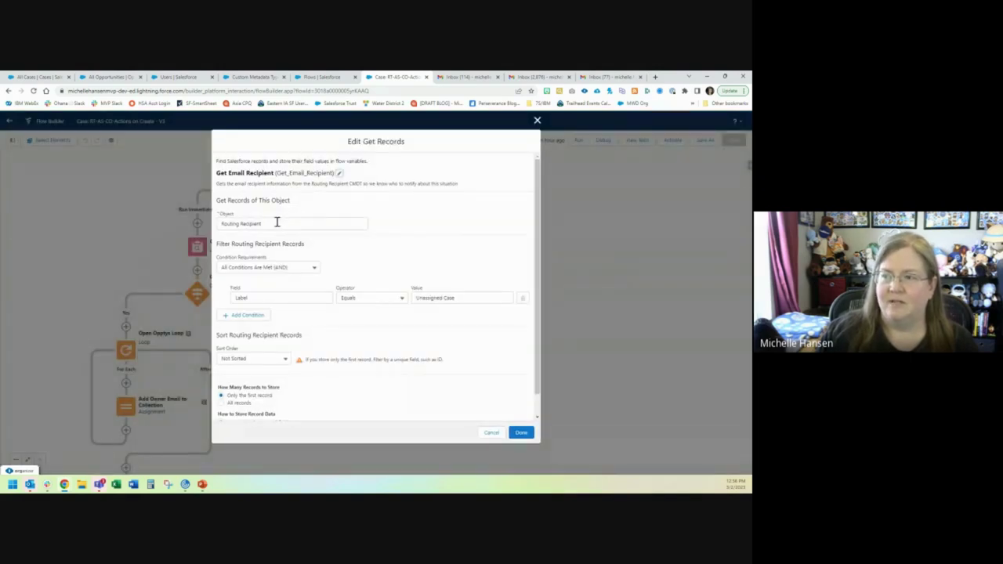
click(276, 223)
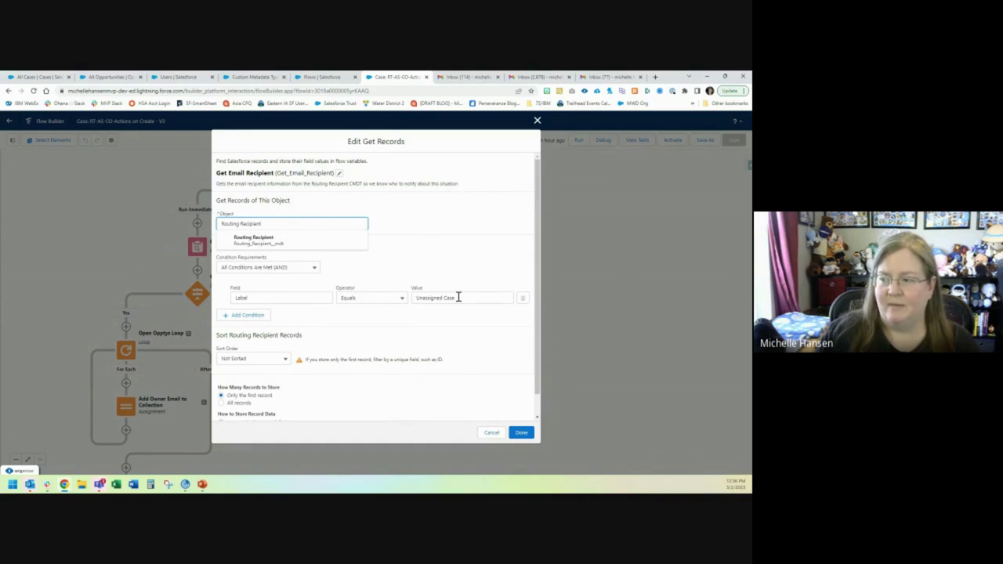
click(492, 435)
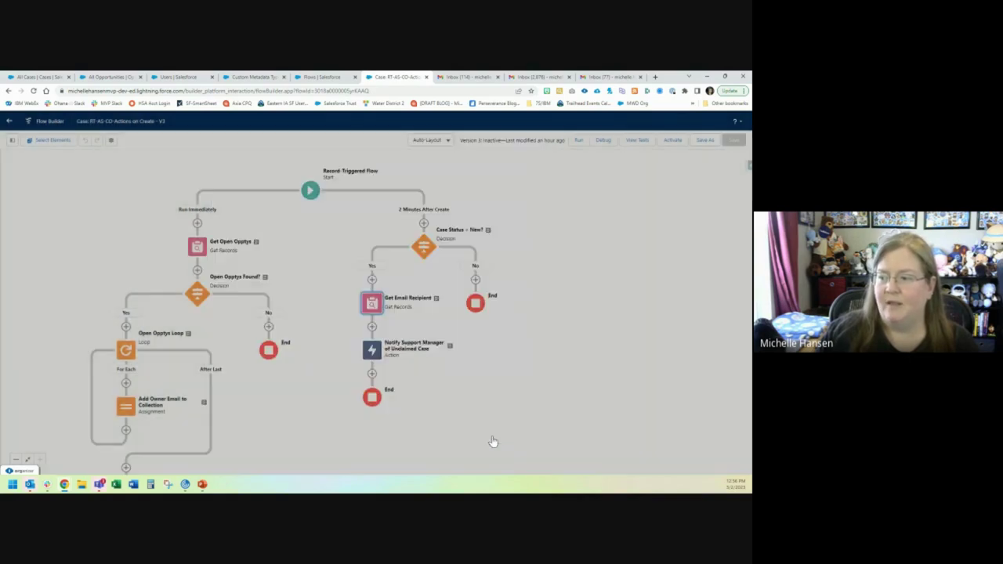
Open the Notify Support Manager of Unclaimed Case action and examine its comma-separated recipient email addresses value.
click(374, 350)
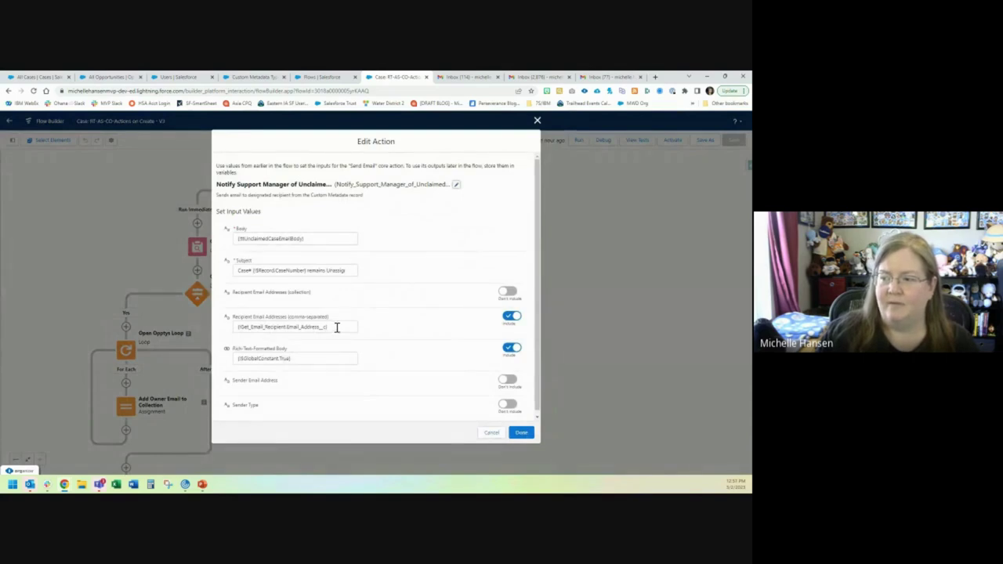
drag(337, 327, 237, 327)
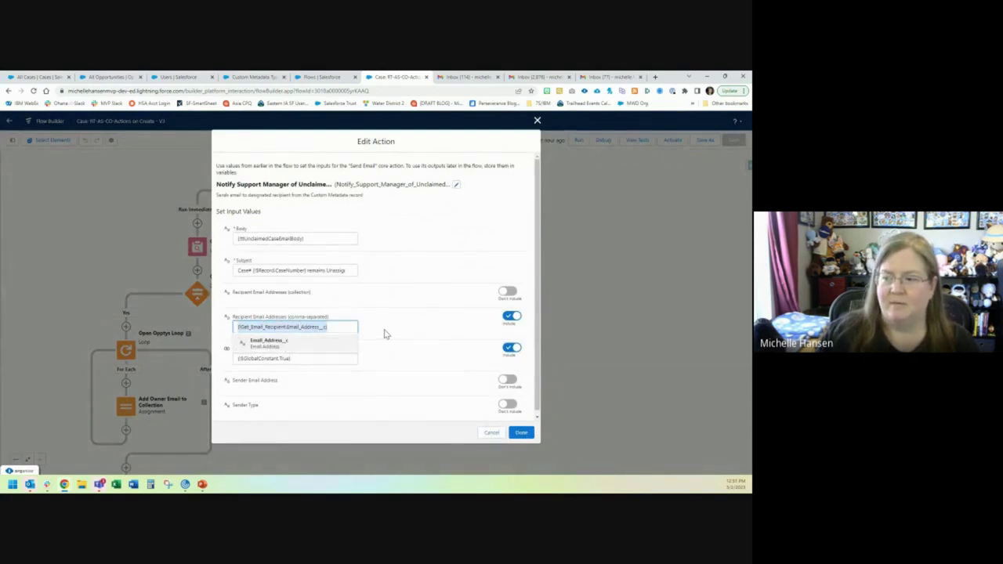
click(384, 334)
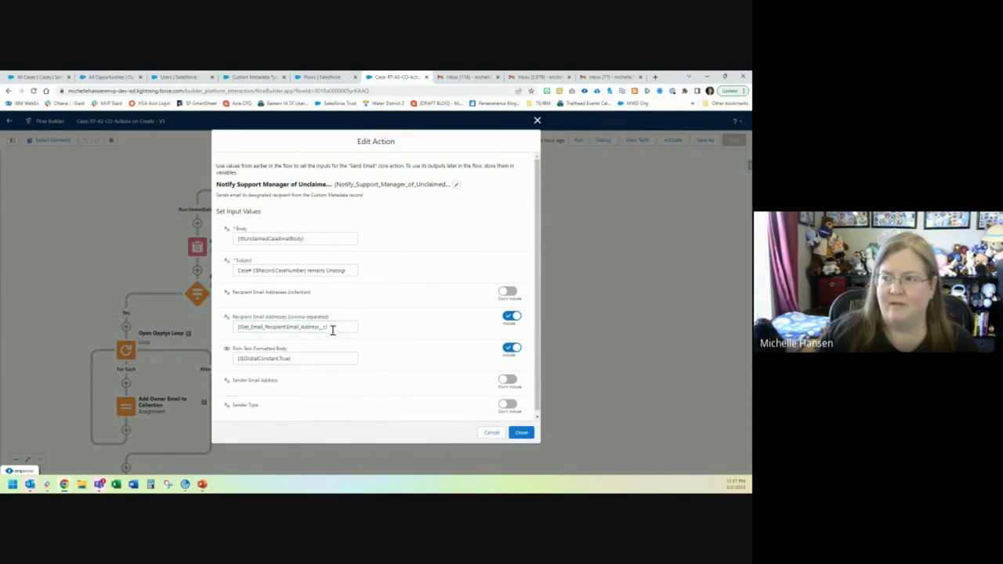
Clone the "Performance inadequate for third consecutive week" case with the subject "Performance inadequate for fourth consecutive week" and save it.
click(40, 77)
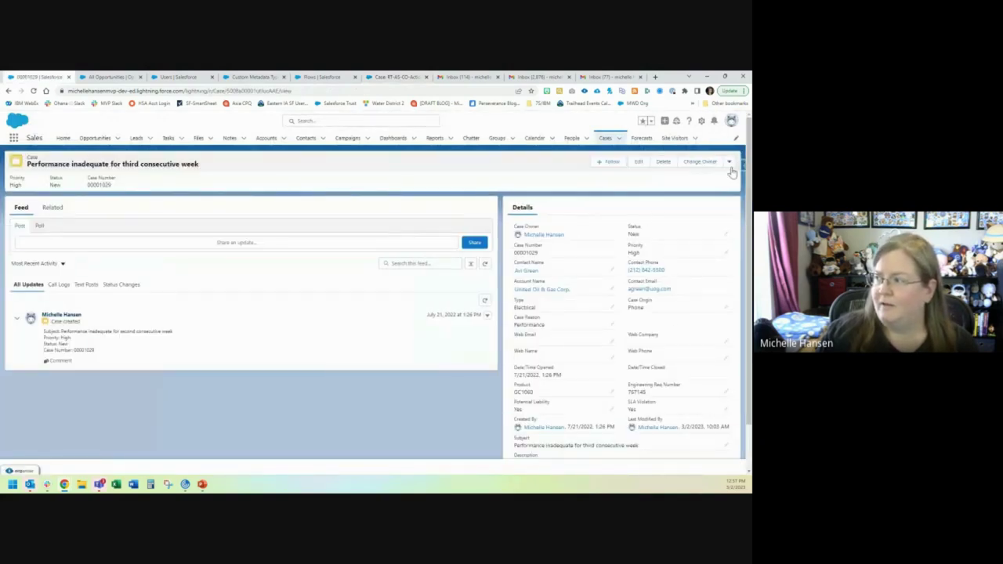
click(729, 162)
click(711, 182)
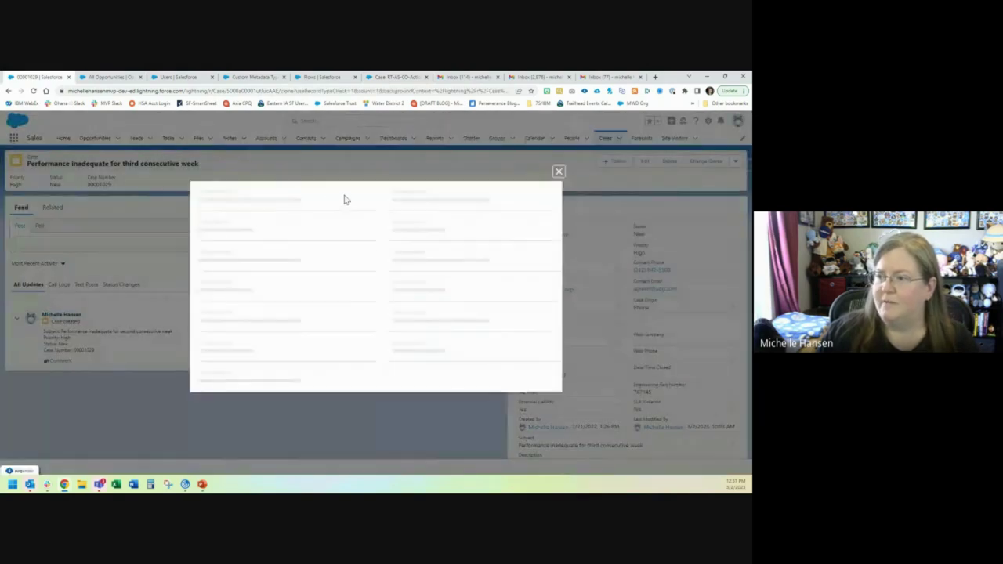
scroll(316, 270, down, 2)
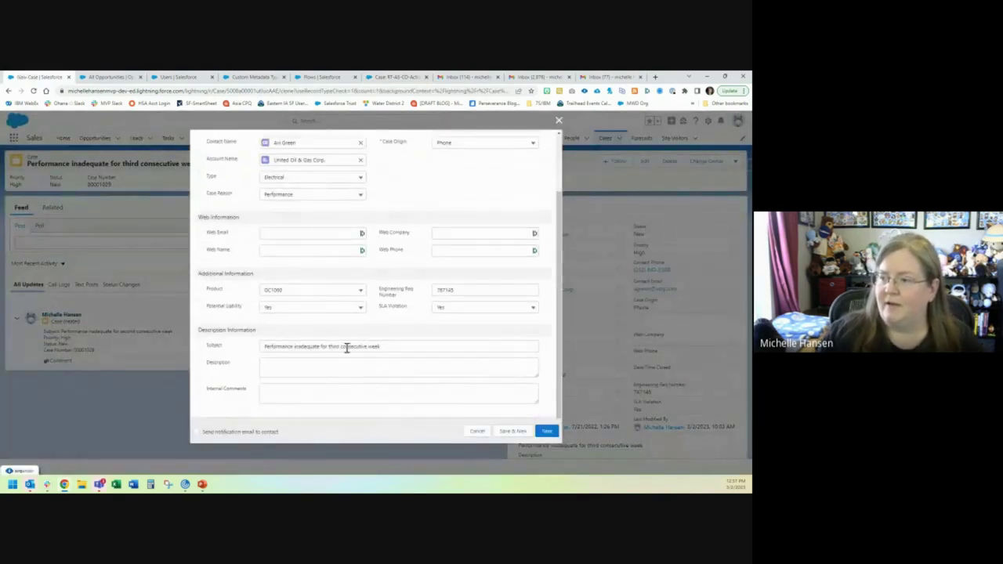
drag(328, 347, 345, 347)
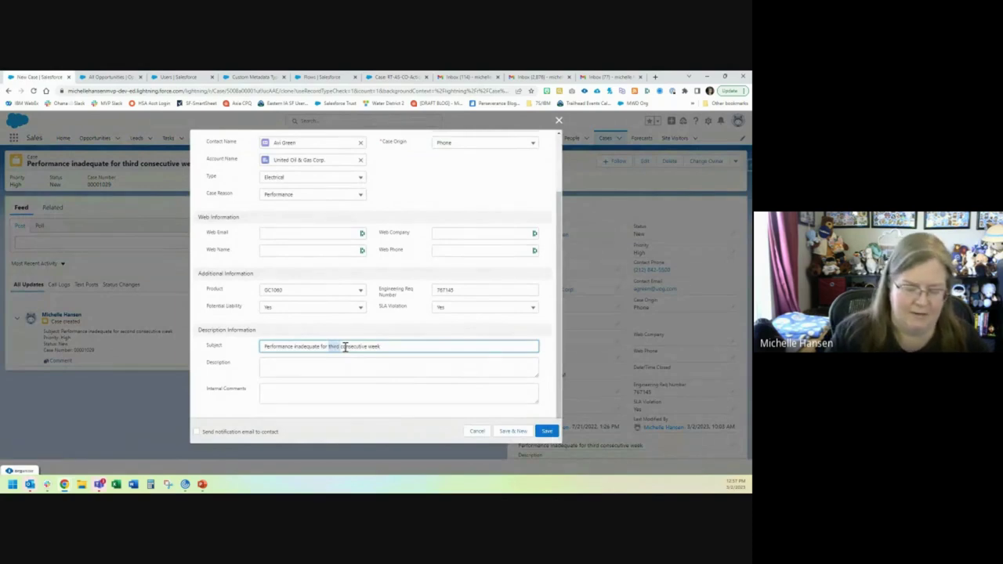
text(fourth)
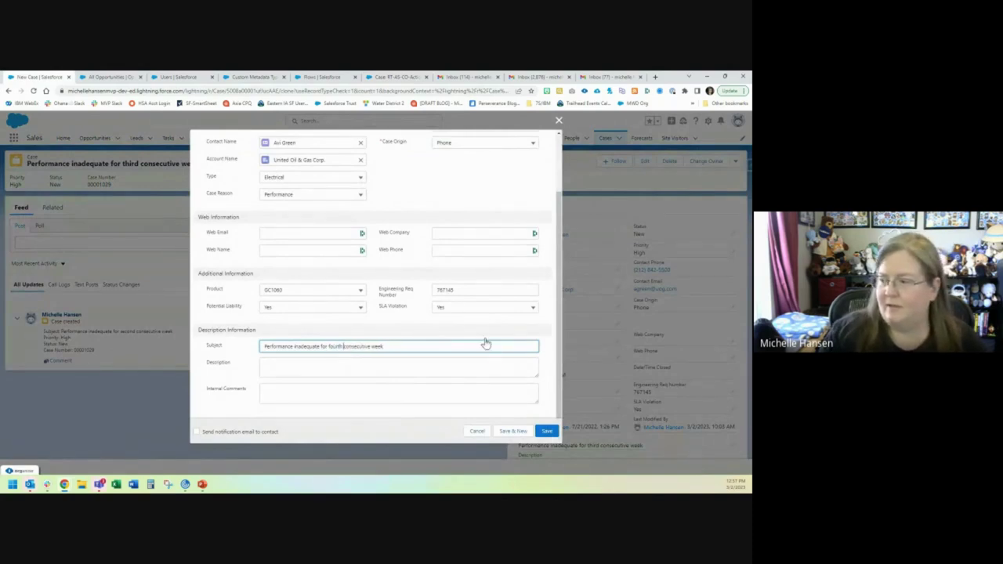
click(547, 431)
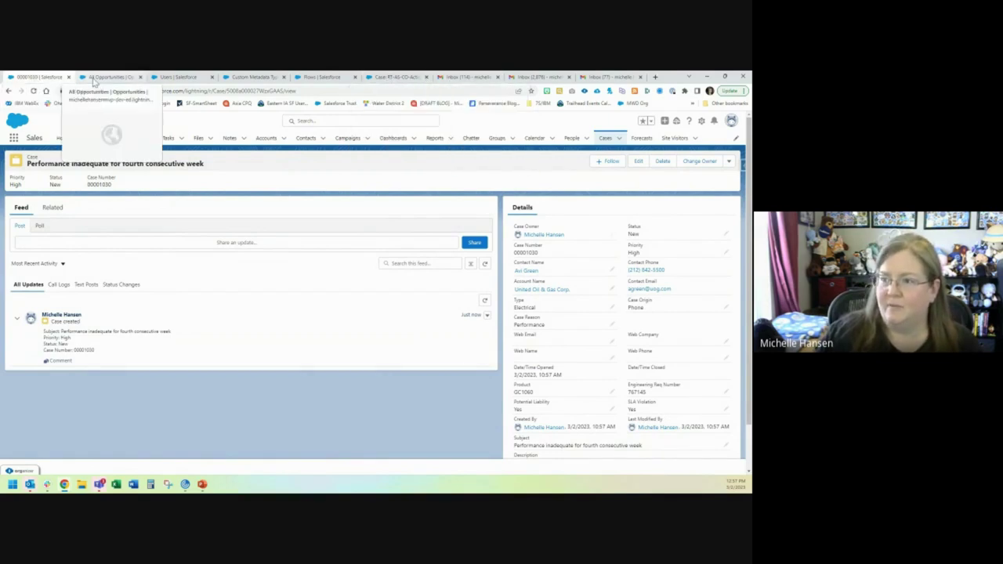
Check the All Opportunities list, and in Gmail open the "New Case Opened for United Oil & Gas Corp." email and mark it as safe.
click(102, 78)
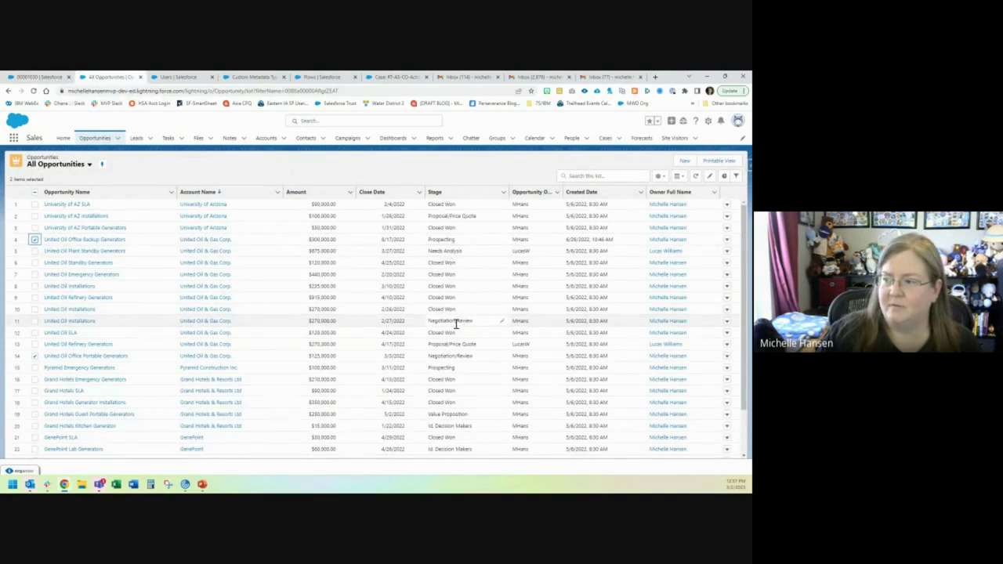
click(480, 77)
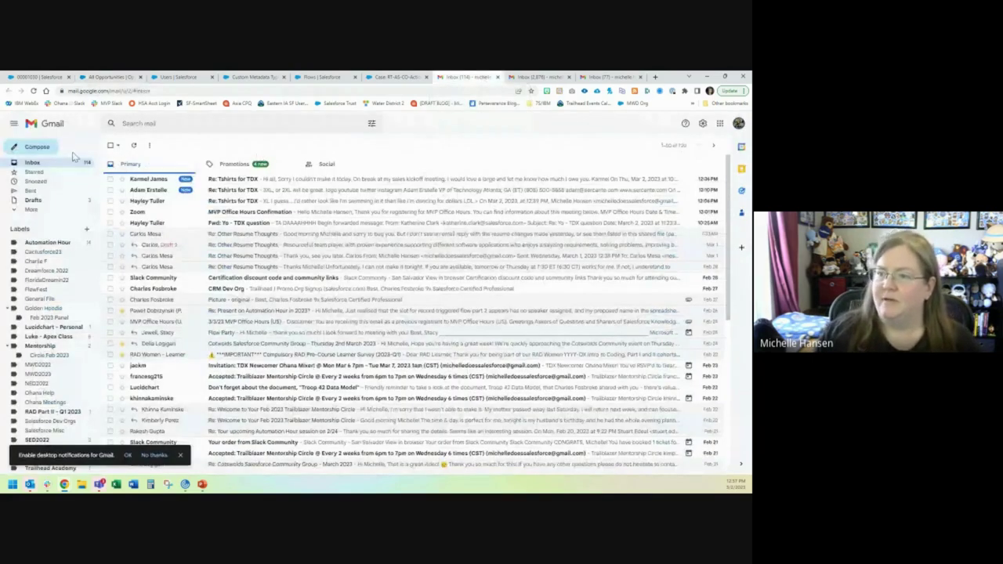
click(34, 92)
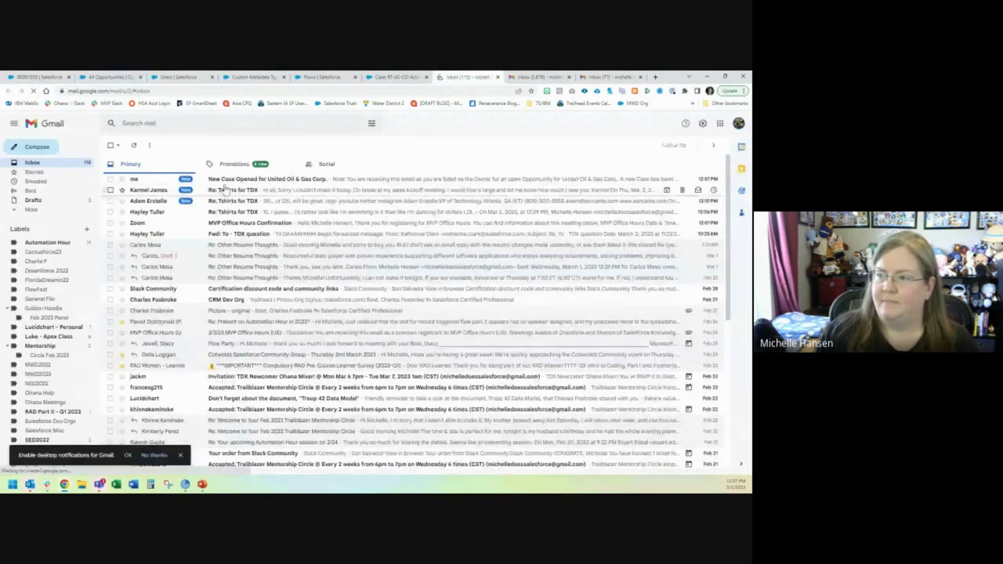
click(155, 181)
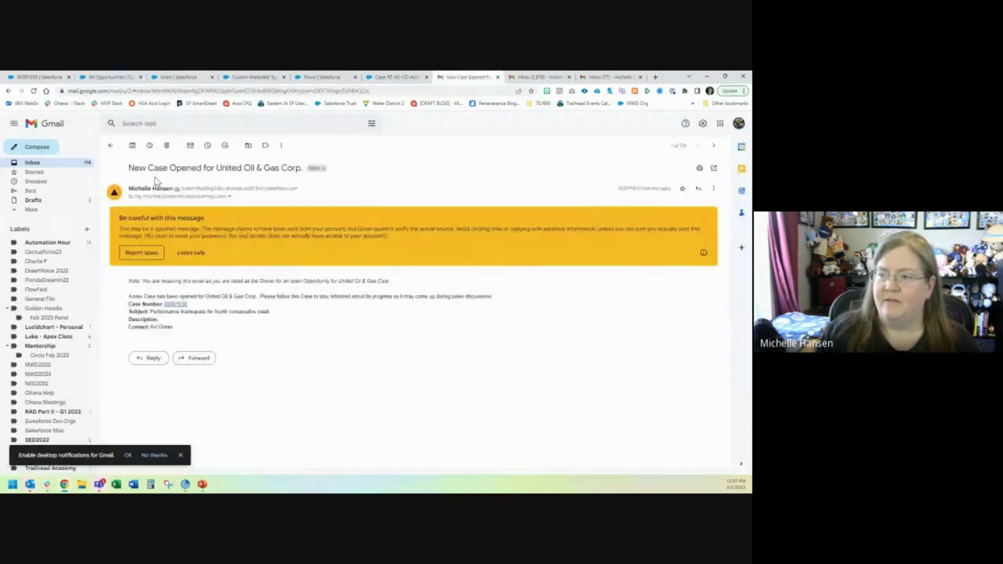
click(193, 251)
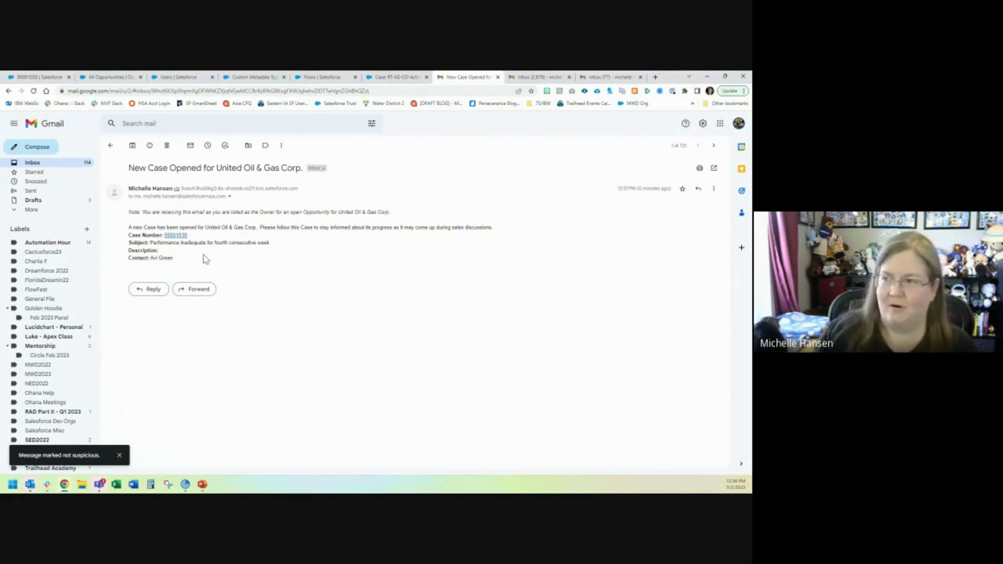
Return to the flow in Salesforce and check the Notify Support Manager of Unclaimed Case action's subject, leaving the action unchanged.
click(388, 78)
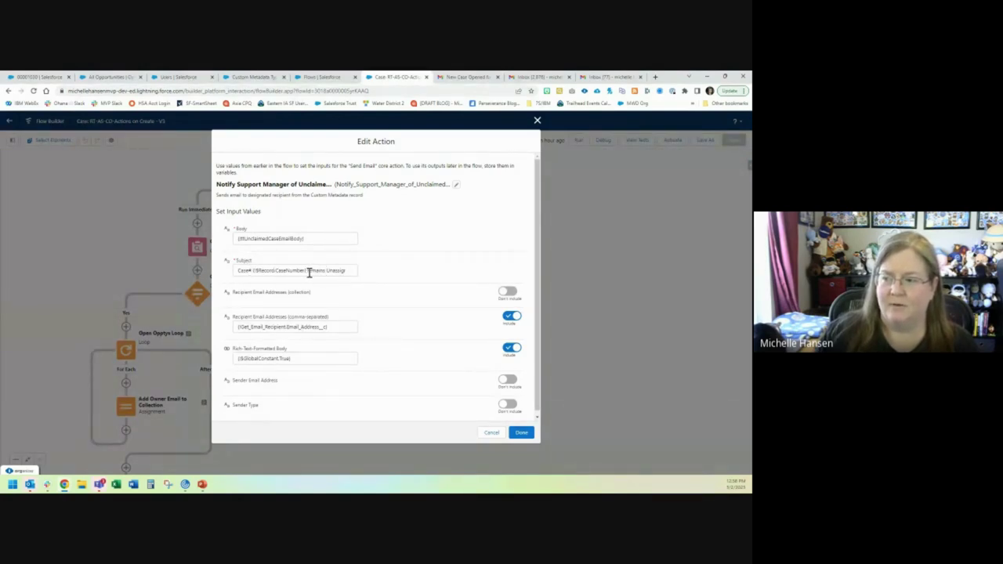
click(309, 272)
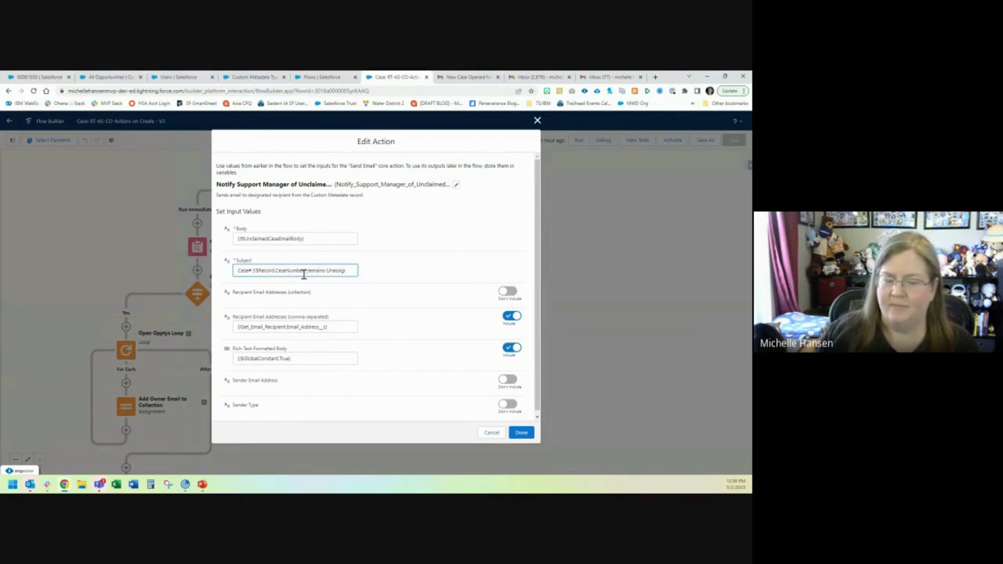
click(492, 434)
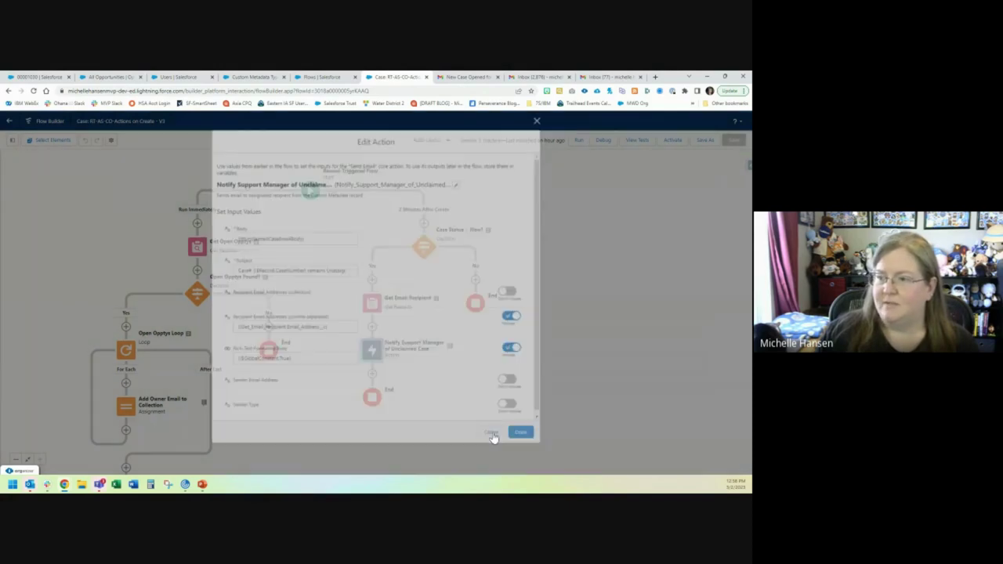
Open the ttUnclaimedCaseEmailBody text template from the flow's resources and review its body without making changes.
click(11, 140)
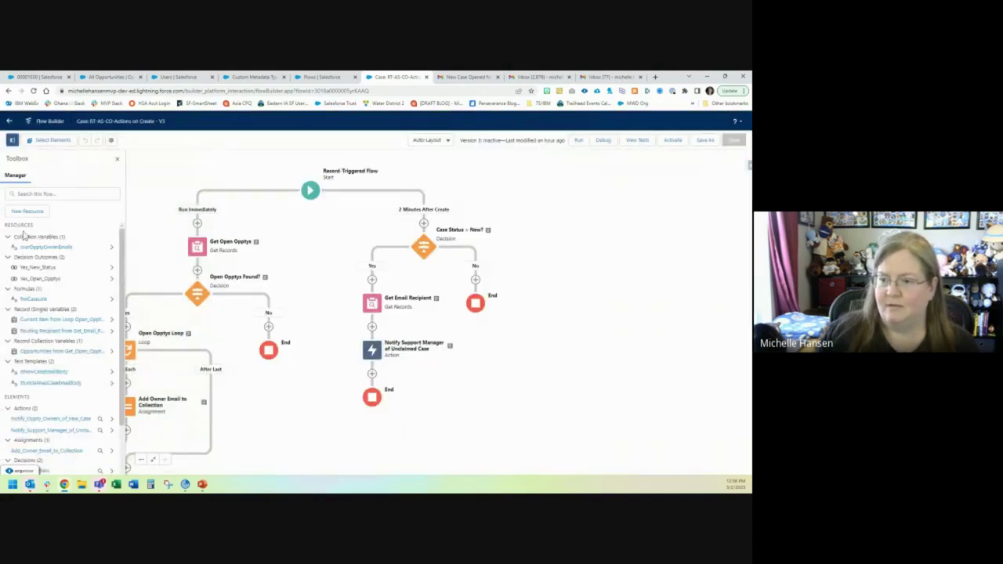
double_click(50, 384)
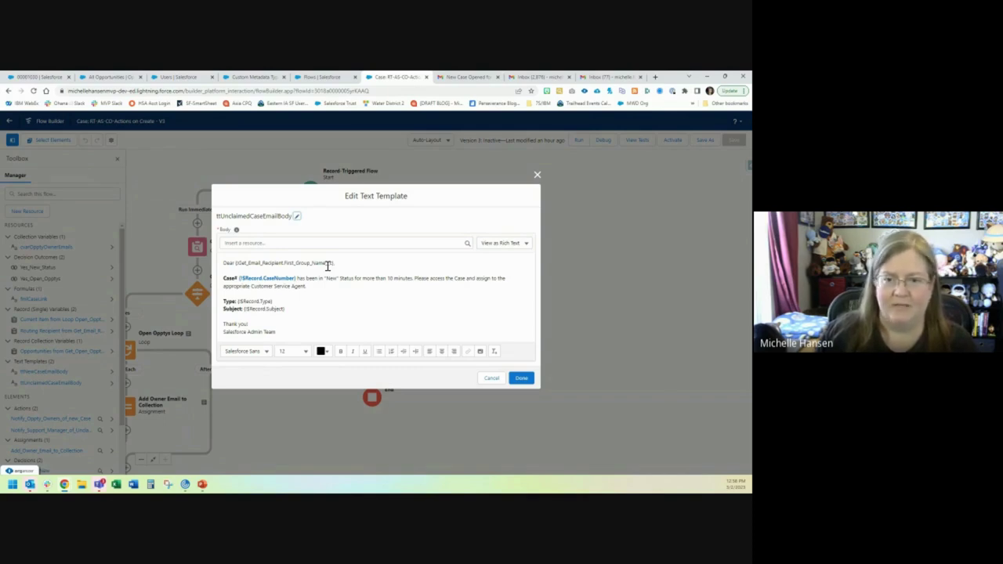
click(493, 380)
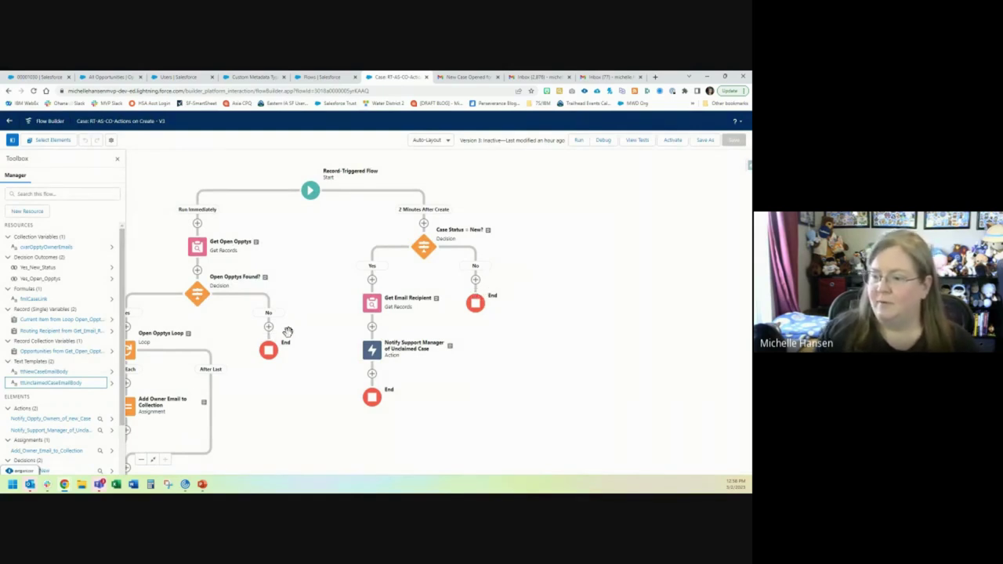
Switch to the PowerPoint slide show and advance to the "What Else Can I Use Custom Metadata for?" slide.
mouse_move(207, 481)
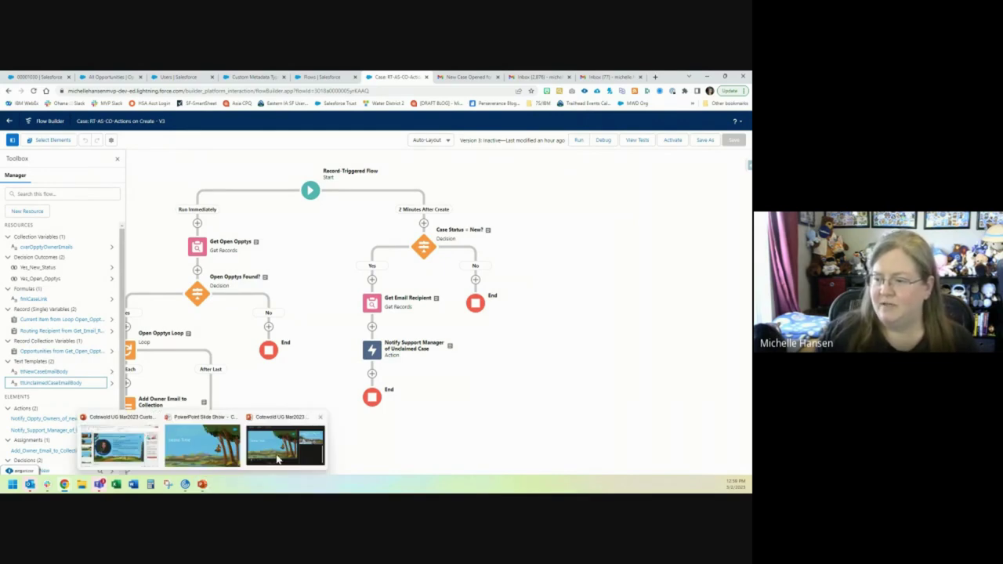
click(203, 447)
click(286, 335)
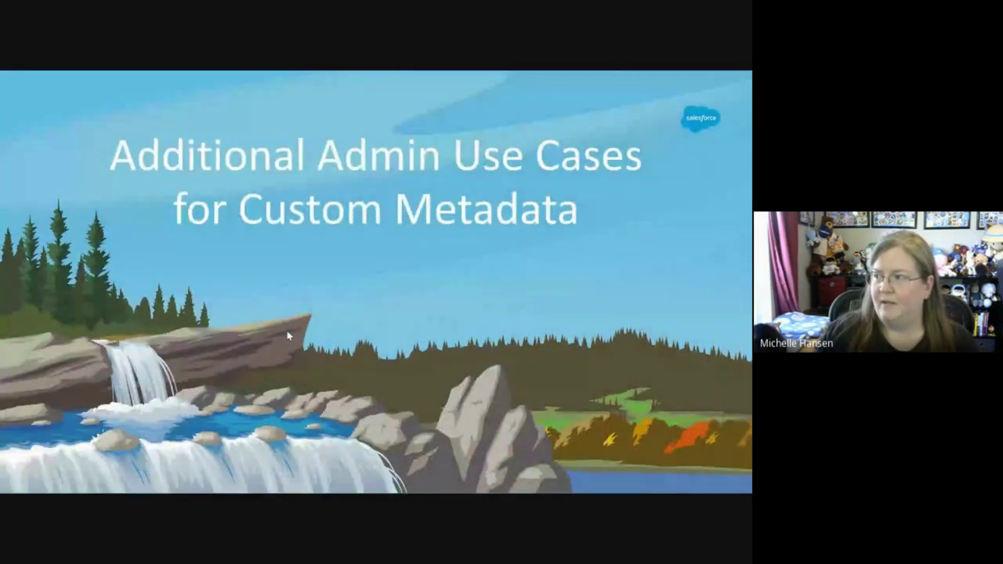
click(288, 336)
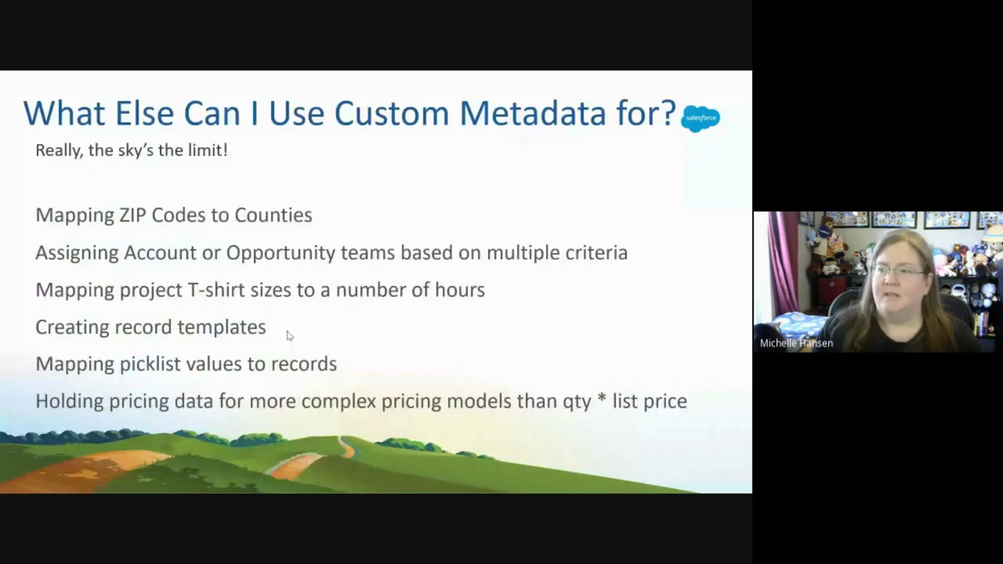
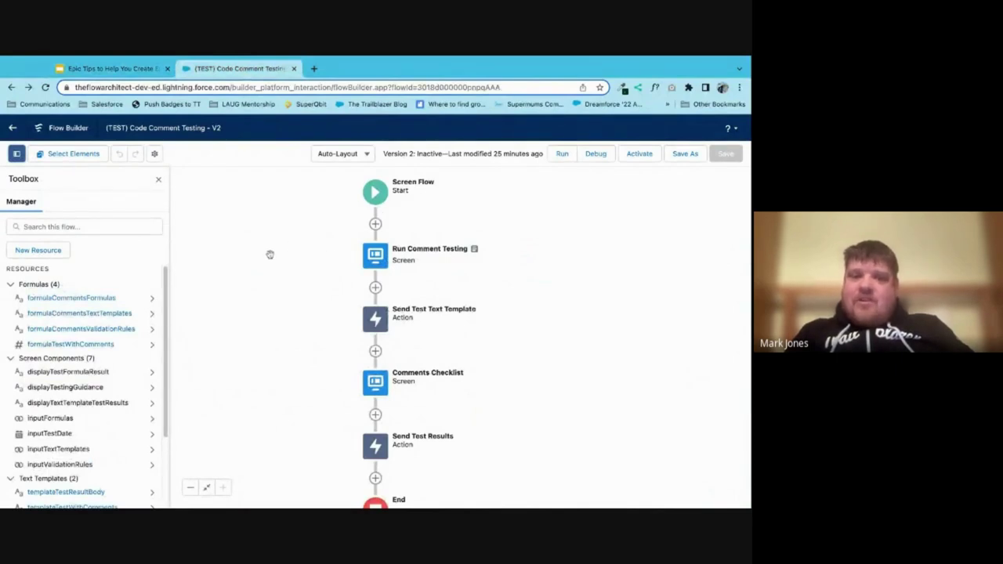
Inspect the label, API name and description of the Run Comment Testing screen element, leaving it unchanged.
double_click(379, 254)
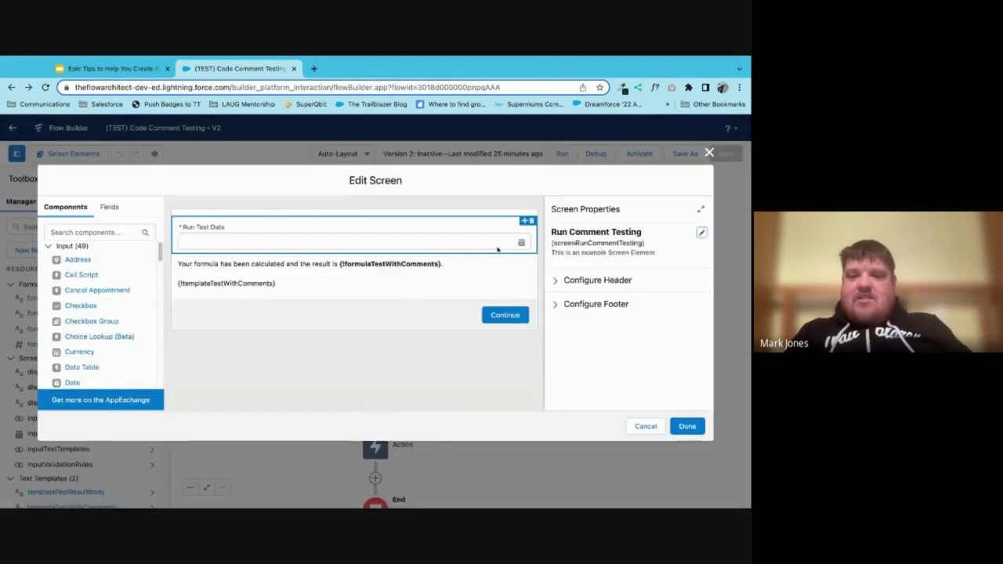
click(702, 235)
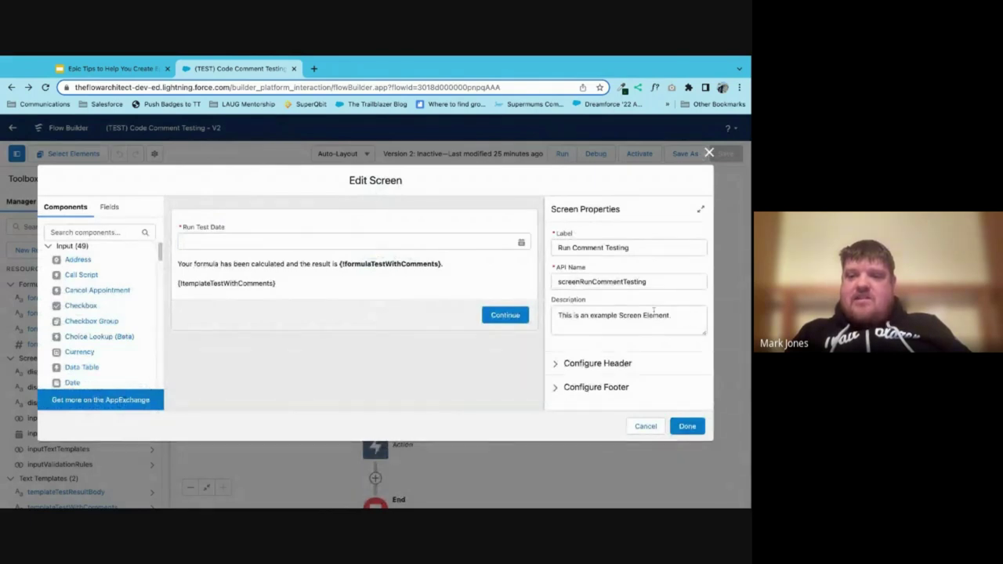
click(679, 317)
key(ctrl+a)
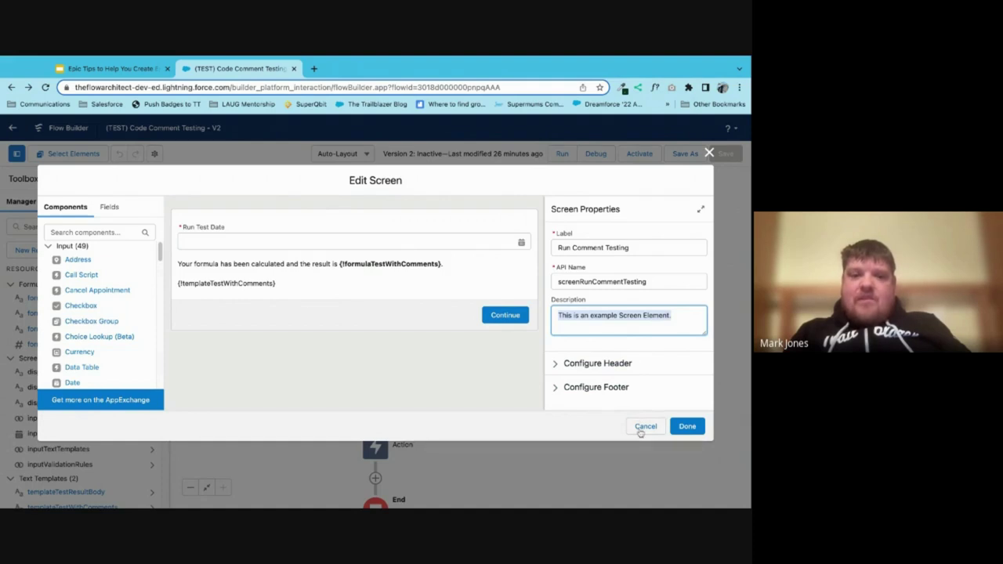
click(709, 152)
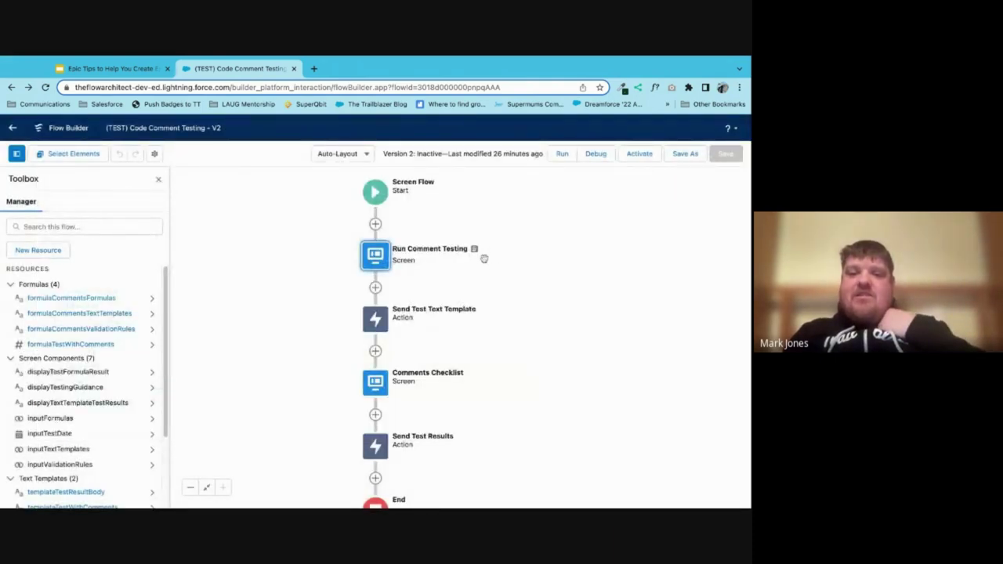
Review the description field in the (TEST) Code Comment Testing flow's version properties, leaving them unchanged.
mouse_move(474, 252)
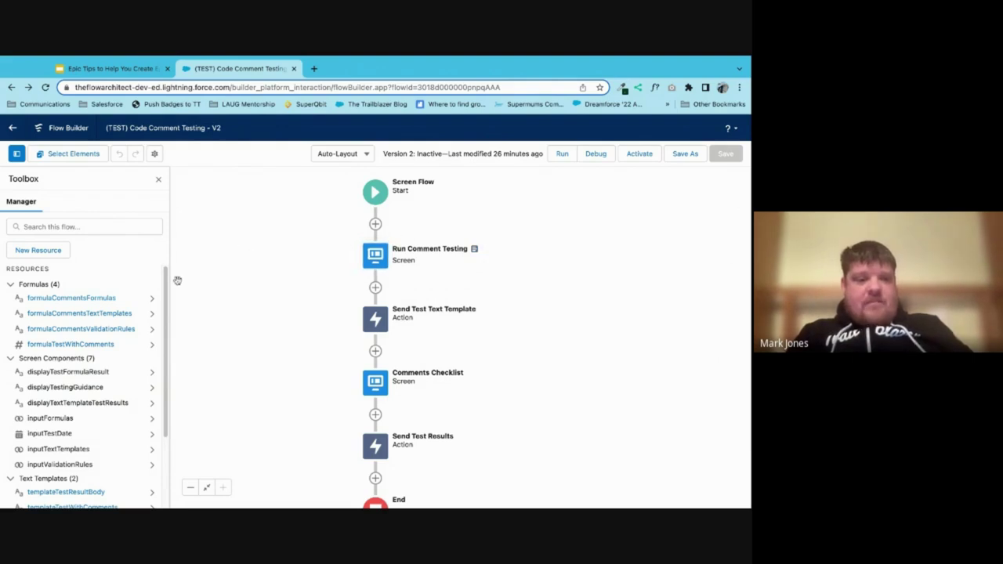
click(156, 156)
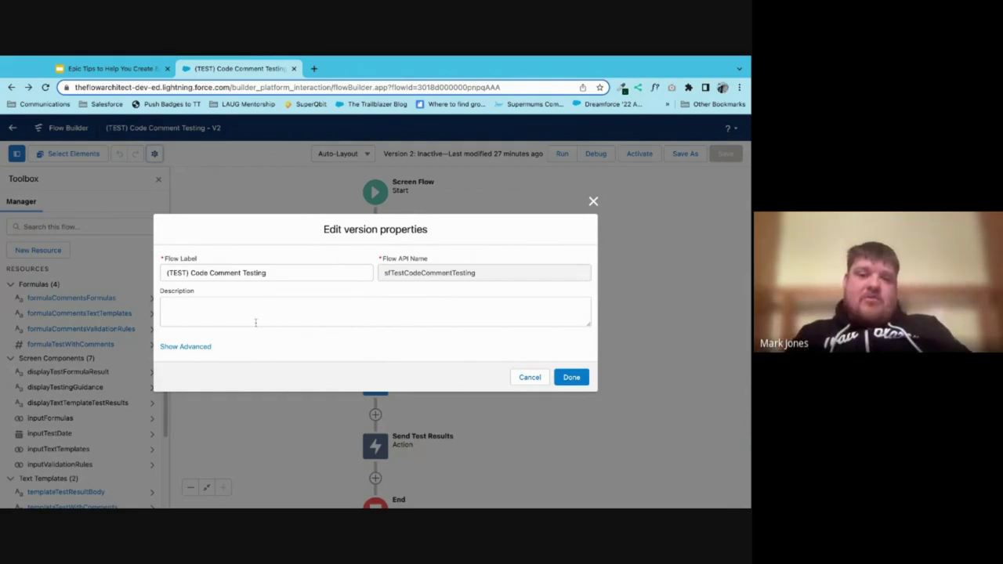
click(527, 379)
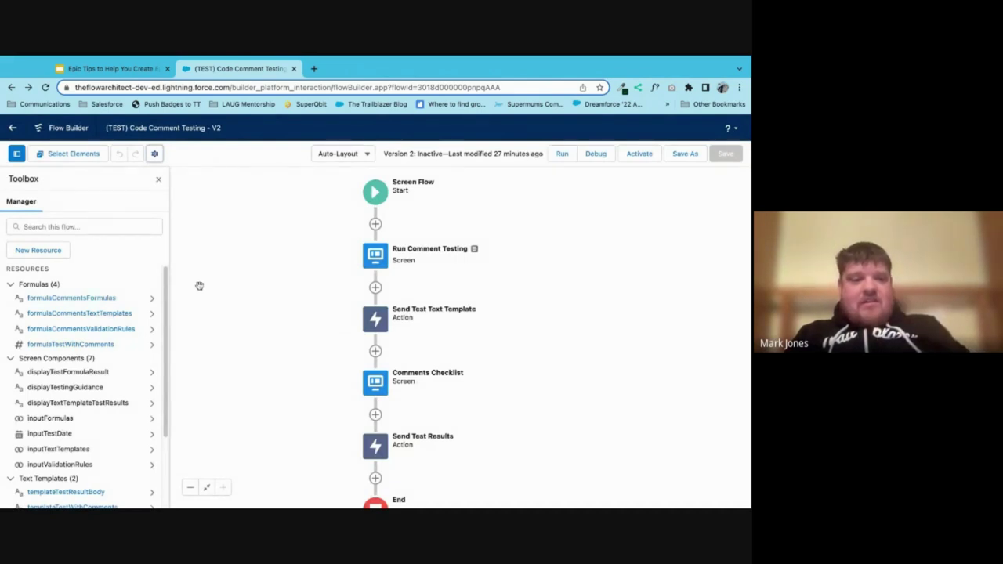
Examine the expression and inline comment of the formulaTestWithComments formula, leaving it unchanged.
click(93, 347)
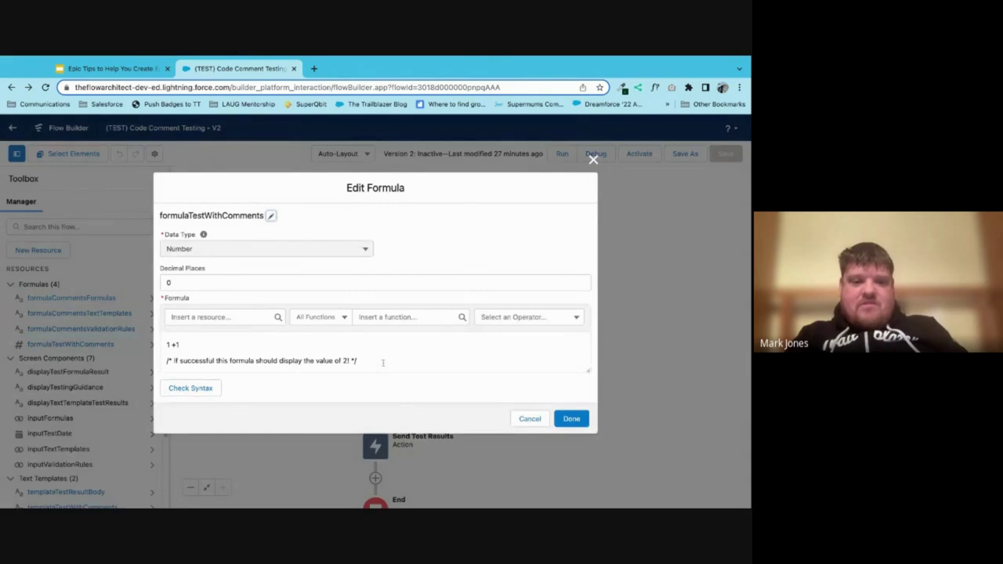
key(ctrl+plus)
key(ctrl+plus)
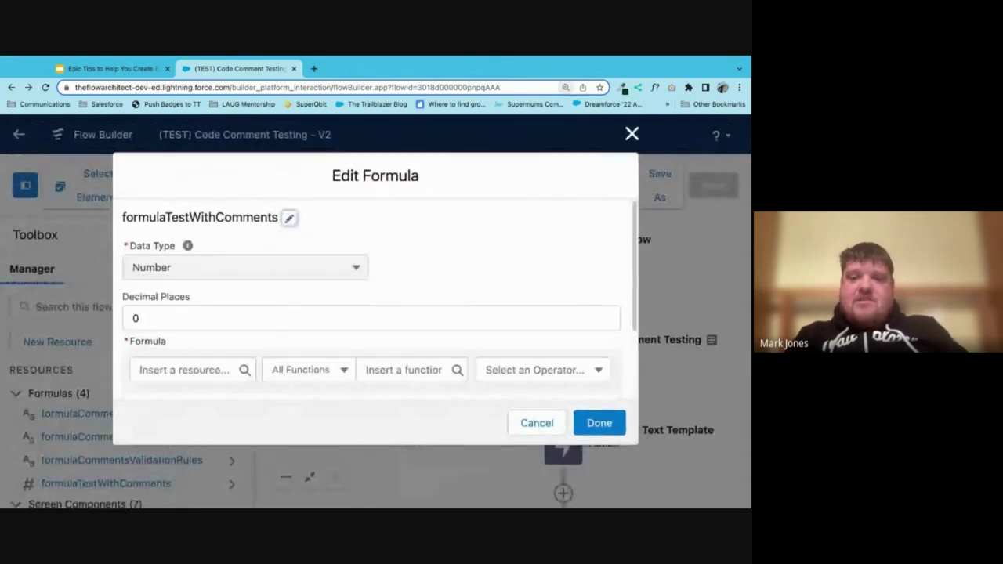
scroll(635, 289, down, 3)
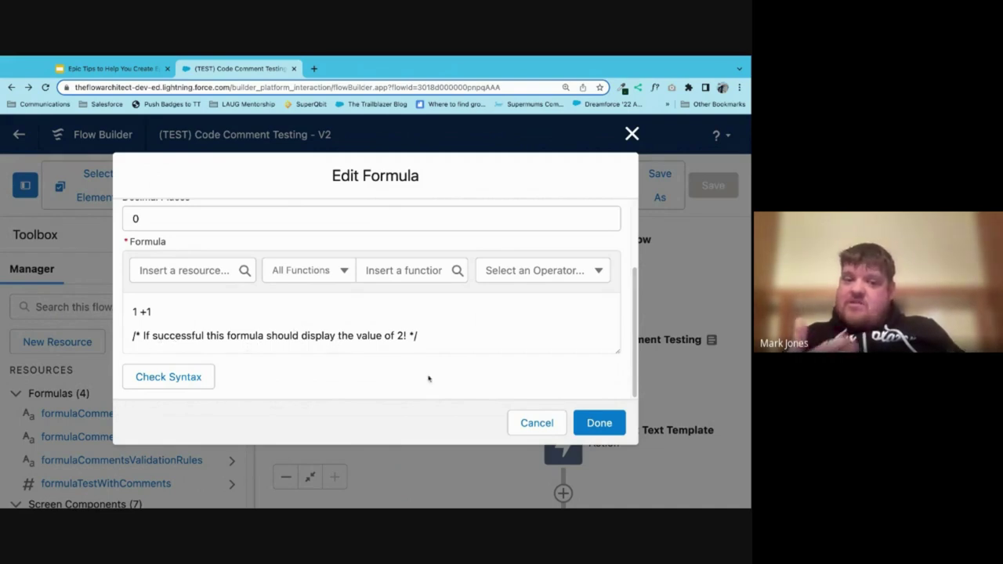
click(531, 423)
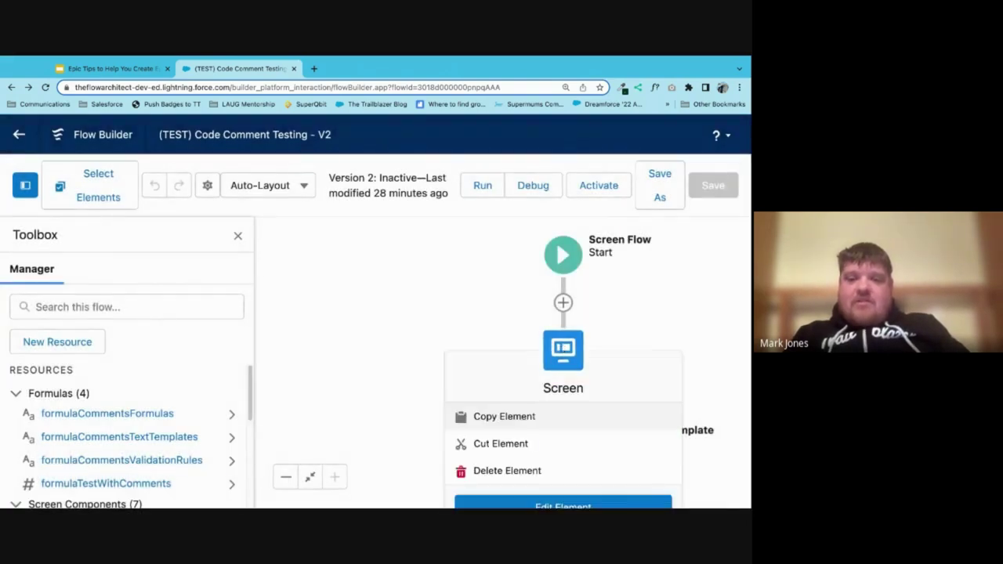
Open the Run Comment Testing screen and expand the input validation settings of its Run Test Date component.
double_click(563, 351)
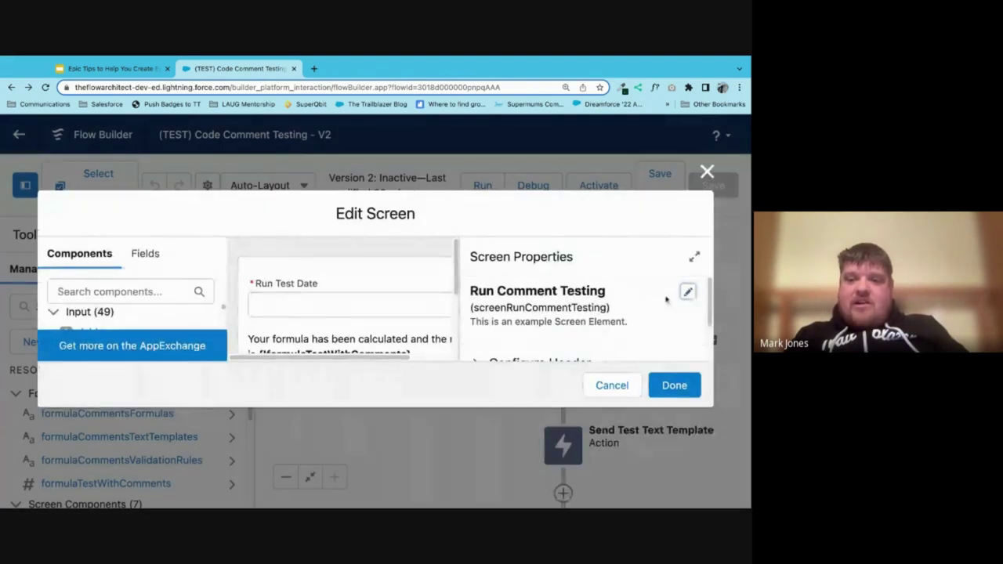
scroll(698, 298, down, 3)
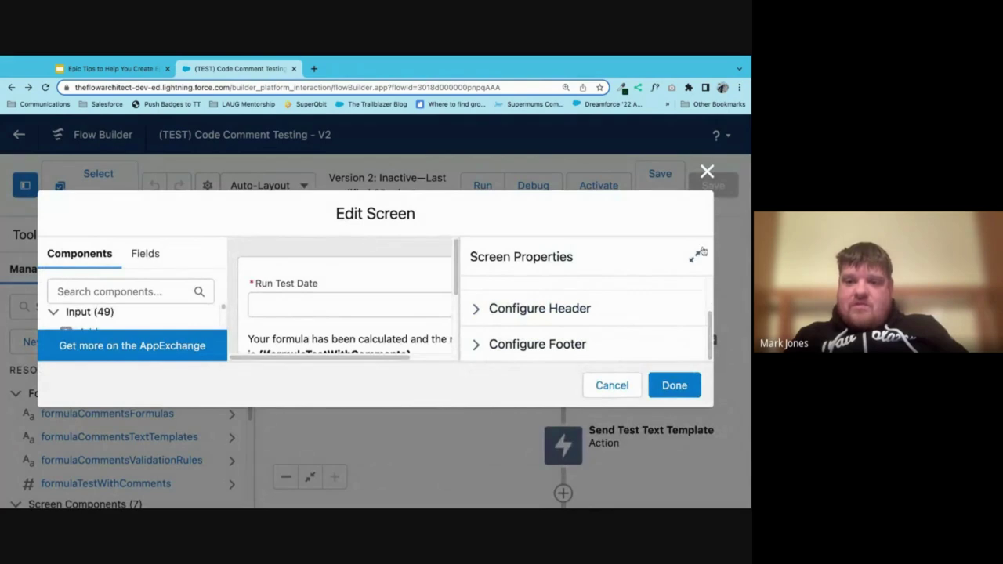
key(ctrl+minus)
key(ctrl+minus)
key(ctrl+minus)
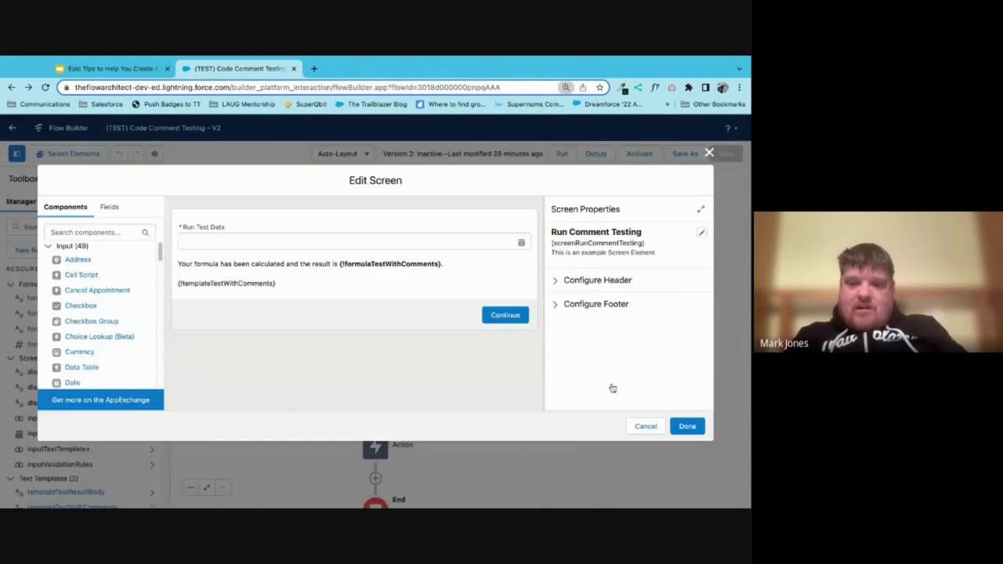
click(417, 239)
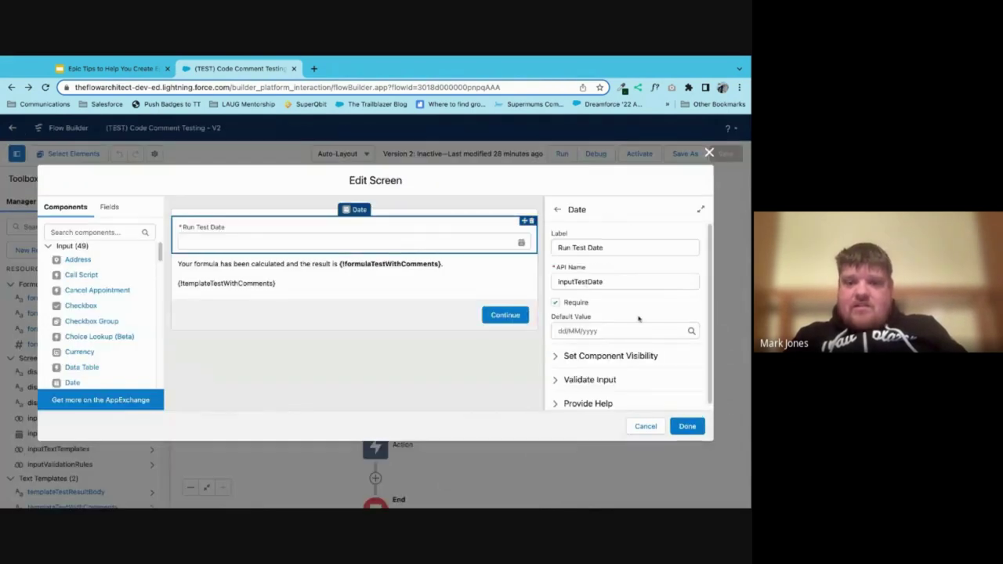
scroll(631, 353, down, 1)
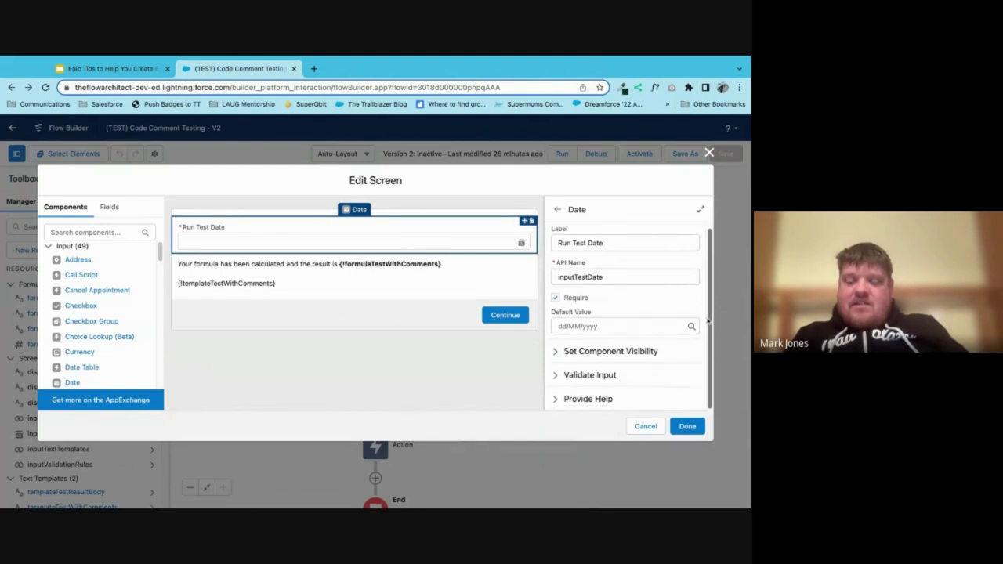
click(556, 375)
drag(712, 283, 712, 334)
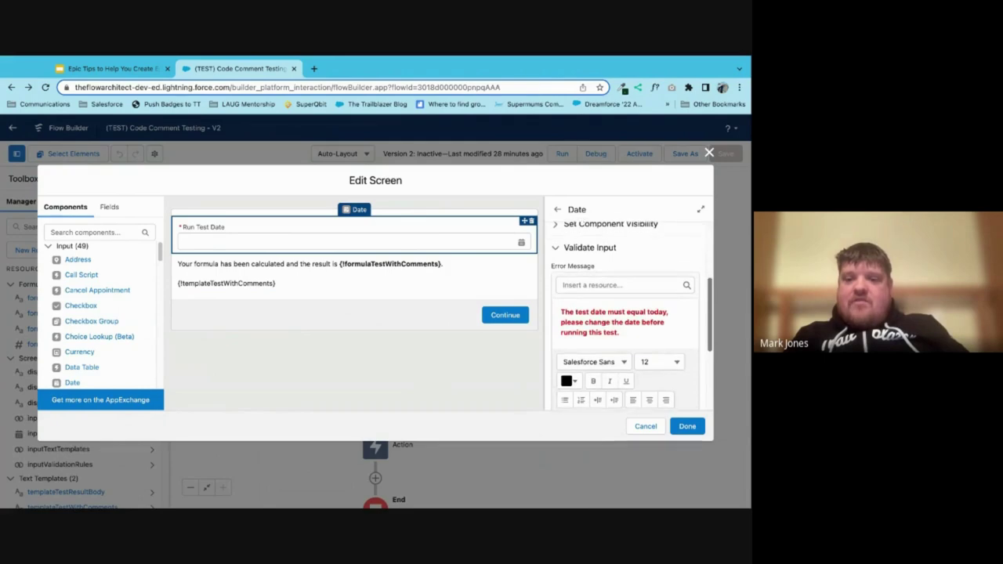
Read the Run Test Date component's validation error message and its full validation formula, including the comment.
key(ctrl+plus)
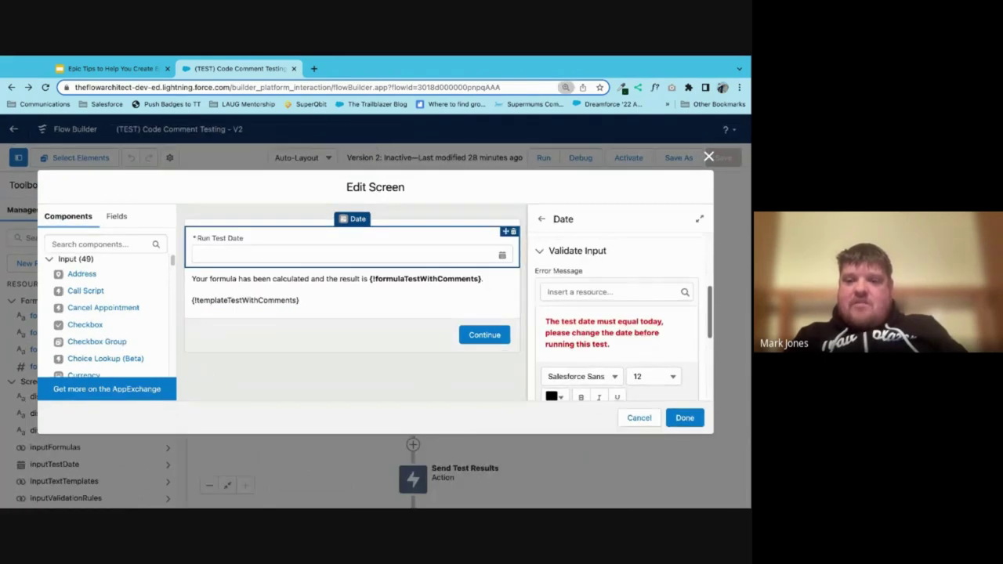
key(ctrl+plus)
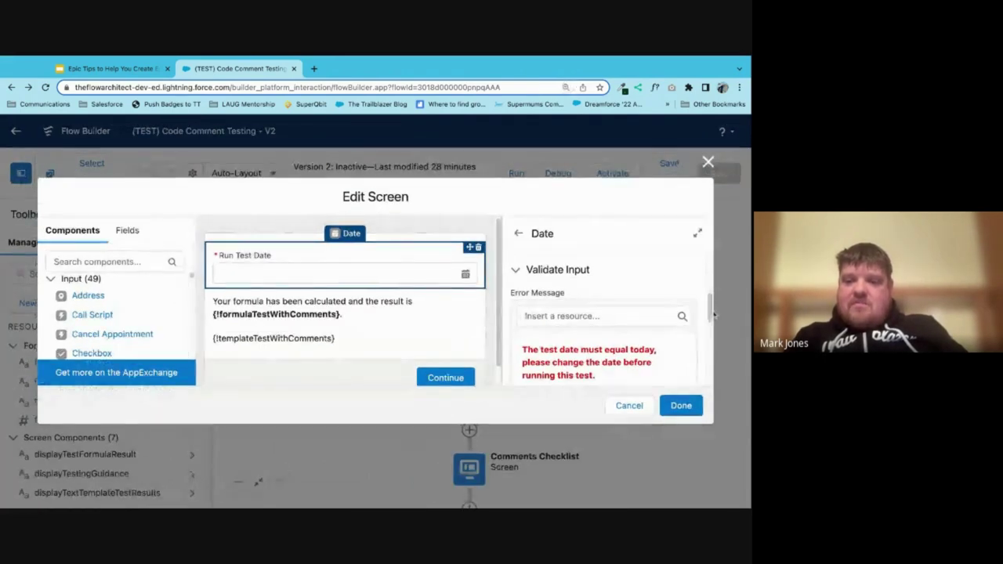
scroll(711, 314, down, 1)
scroll(712, 314, down, 1)
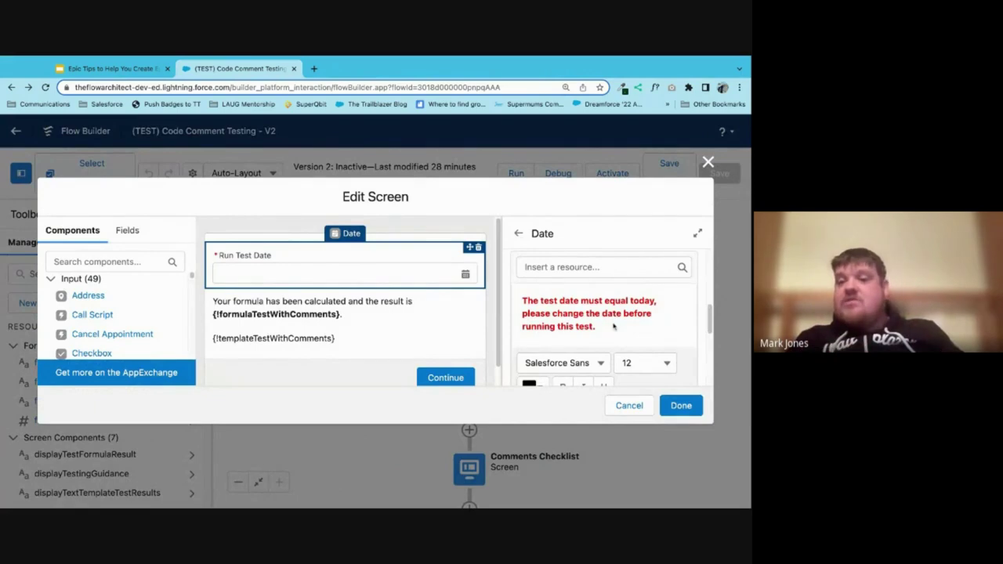
scroll(708, 316, down, 2)
scroll(708, 316, down, 5)
scroll(703, 330, down, 1)
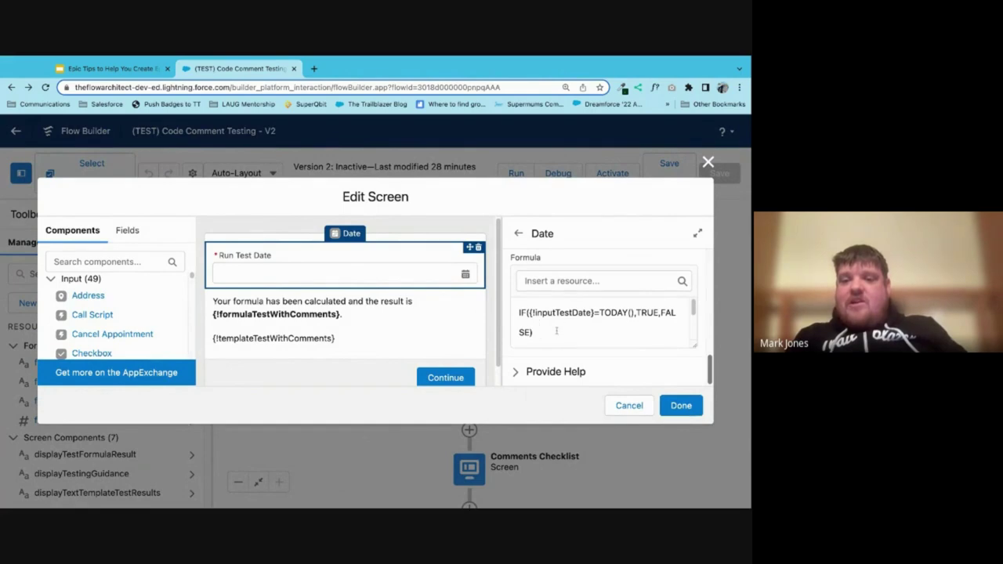
drag(694, 309, 694, 324)
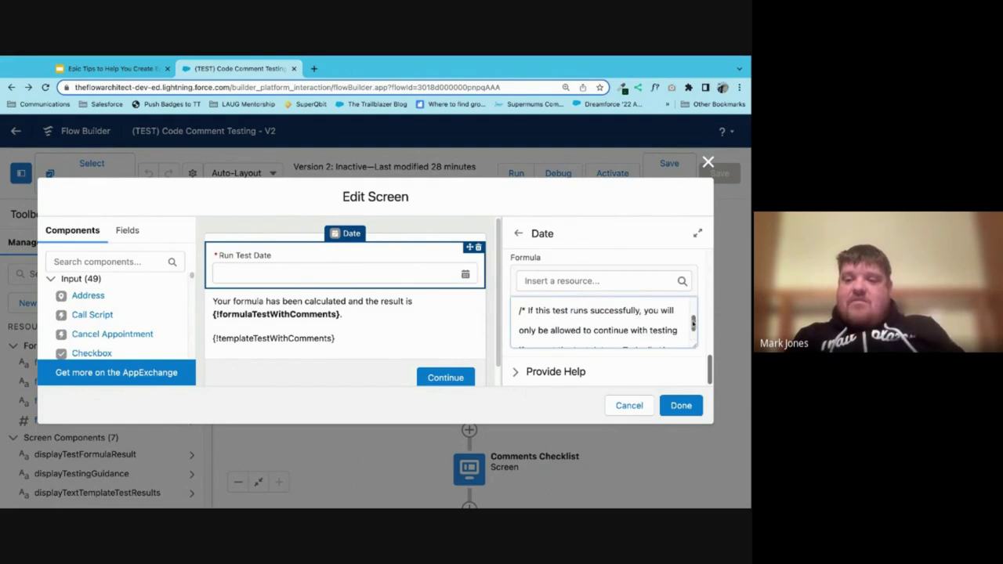
drag(694, 322, 692, 330)
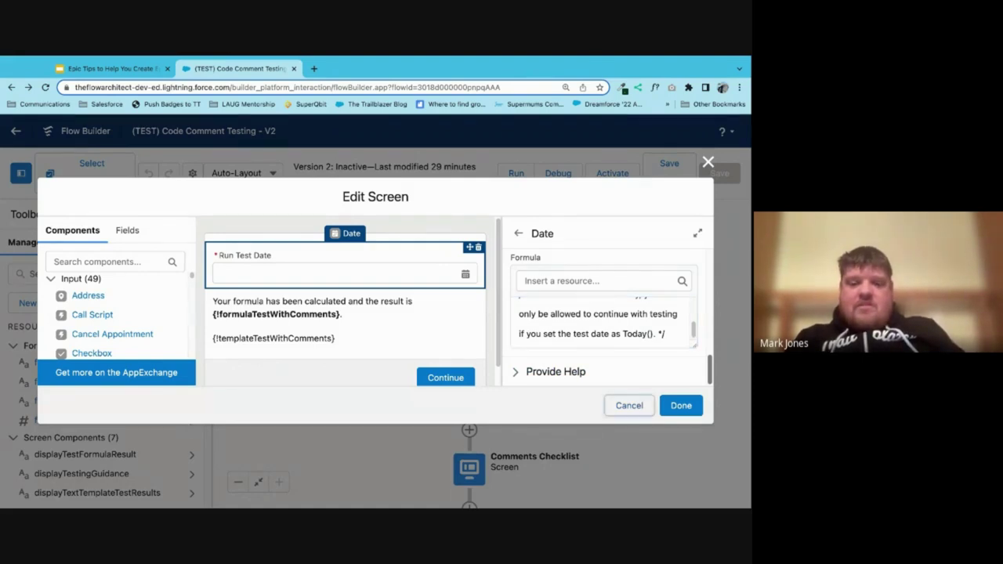
Close the Run Comment Testing screen without changes and go back to the Flows list in Setup.
click(629, 405)
key(ctrl+0)
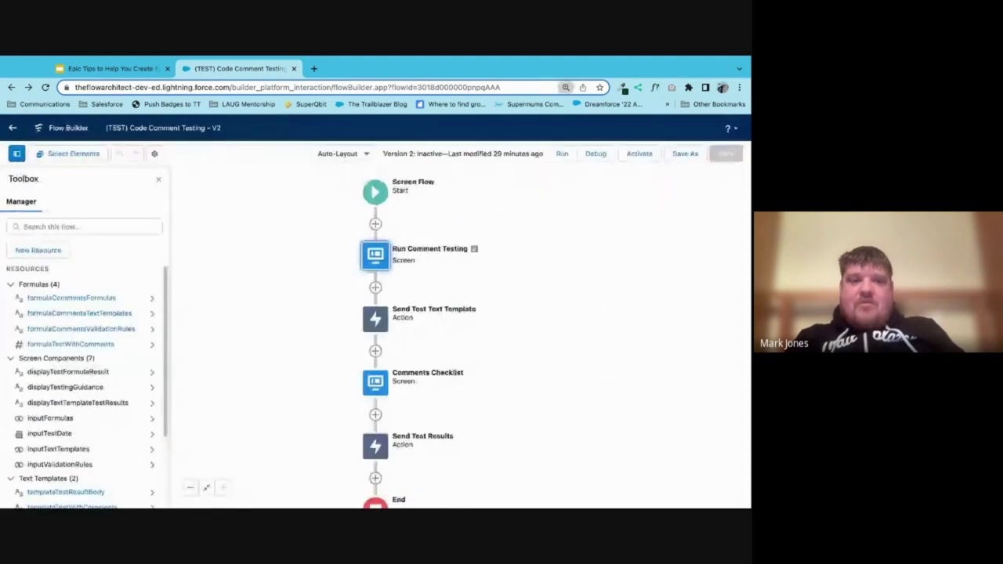
click(12, 129)
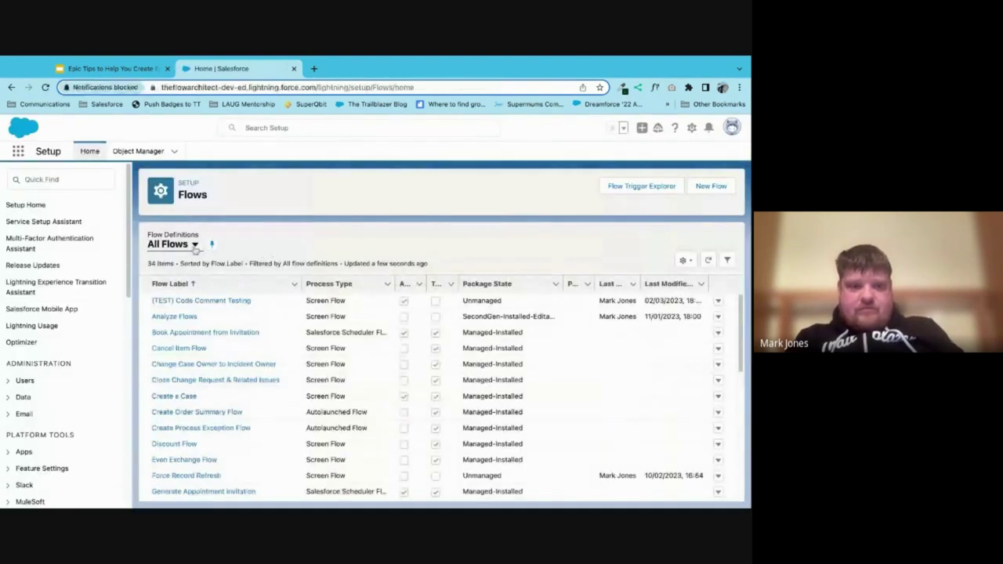
Switch the Flows list to the Screen Flows list view and check which other list views are available.
click(195, 247)
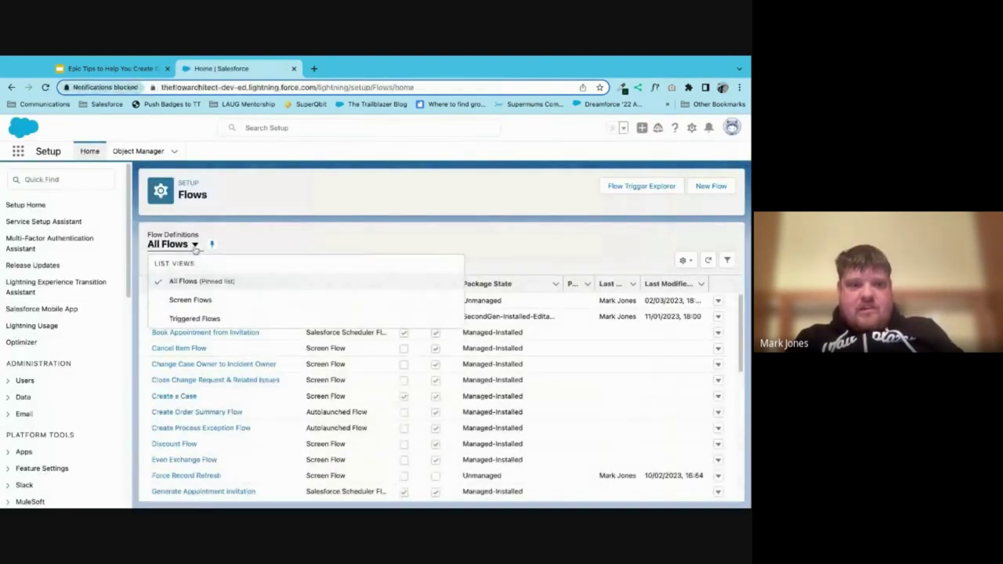
click(245, 303)
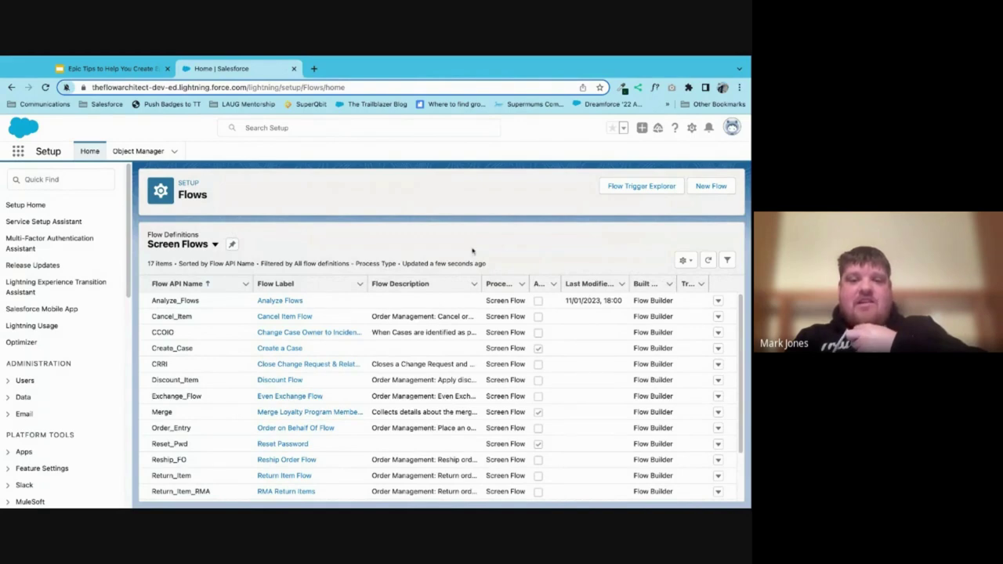
click(216, 245)
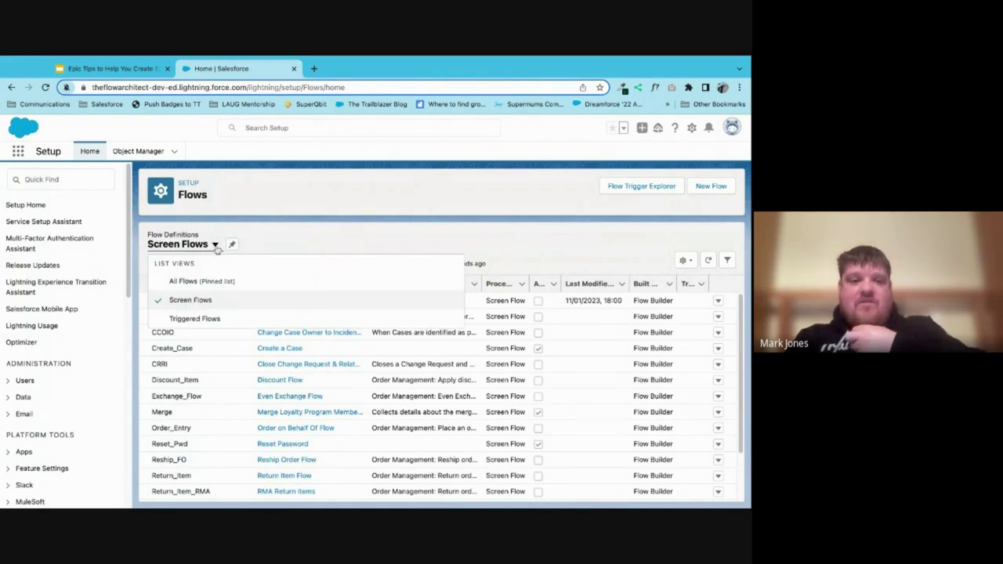
click(282, 241)
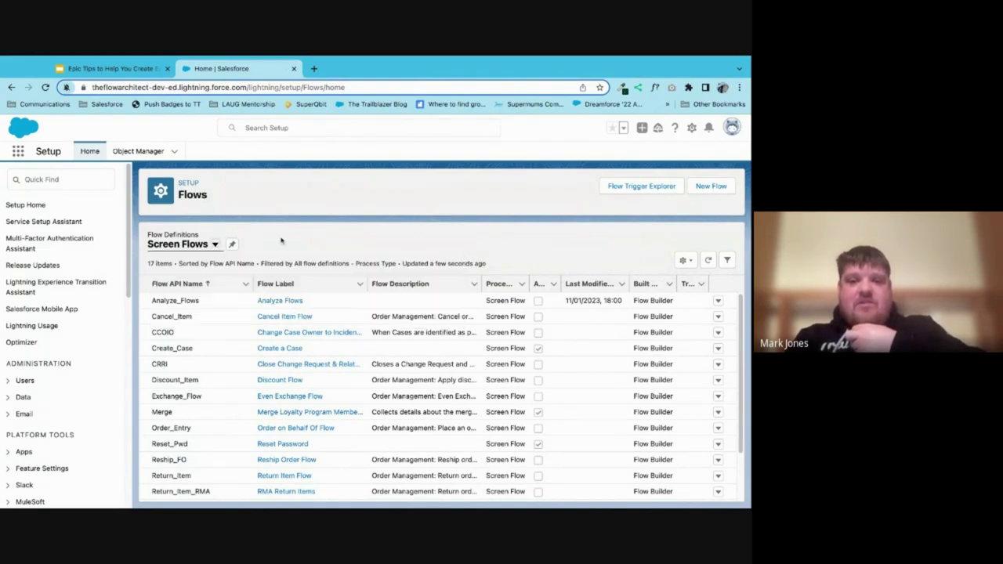
Review the available and visible fields for the Screen Flows list view and close the field selection without saving.
click(685, 260)
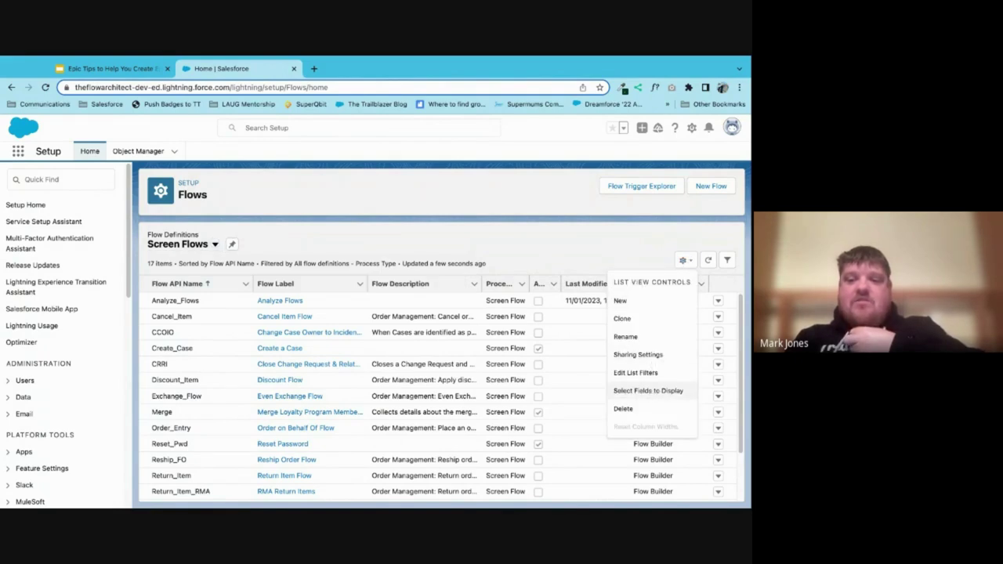
click(648, 390)
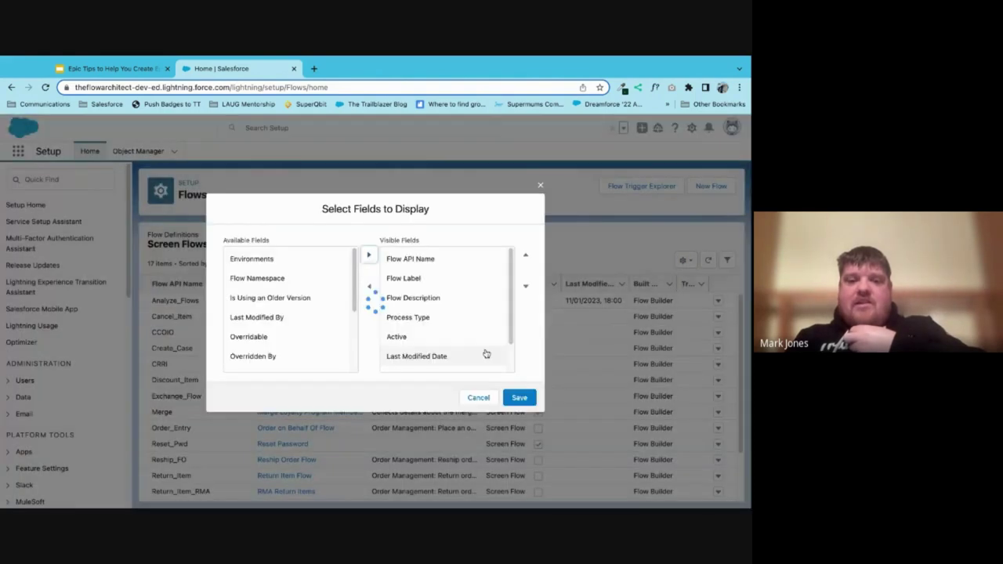
scroll(485, 354, down, 3)
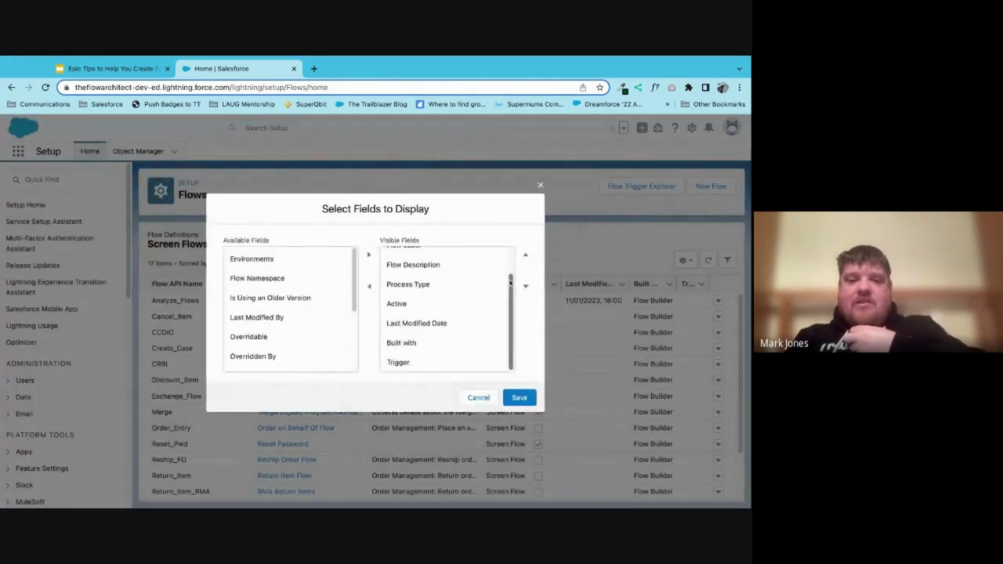
scroll(511, 283, up, 3)
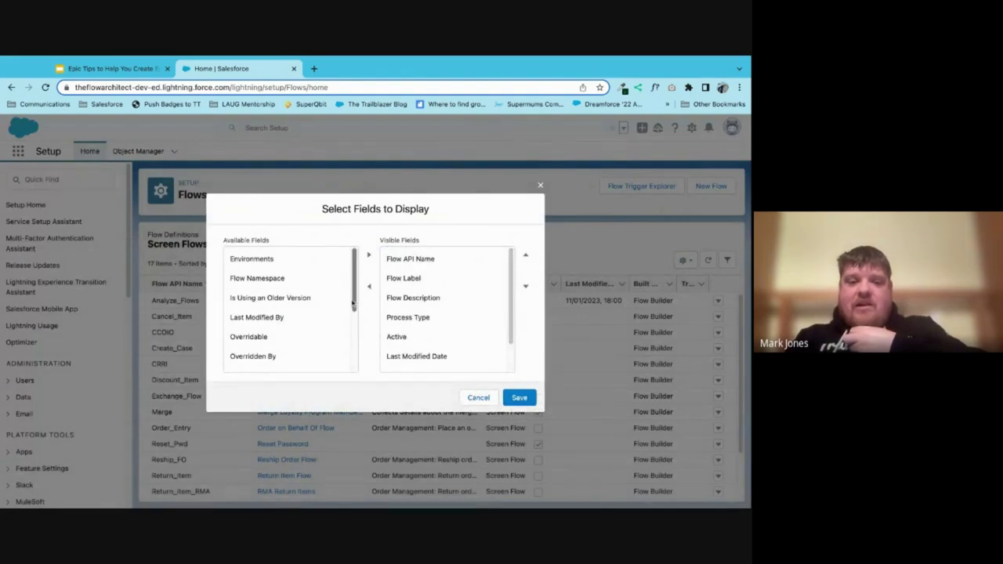
click(474, 403)
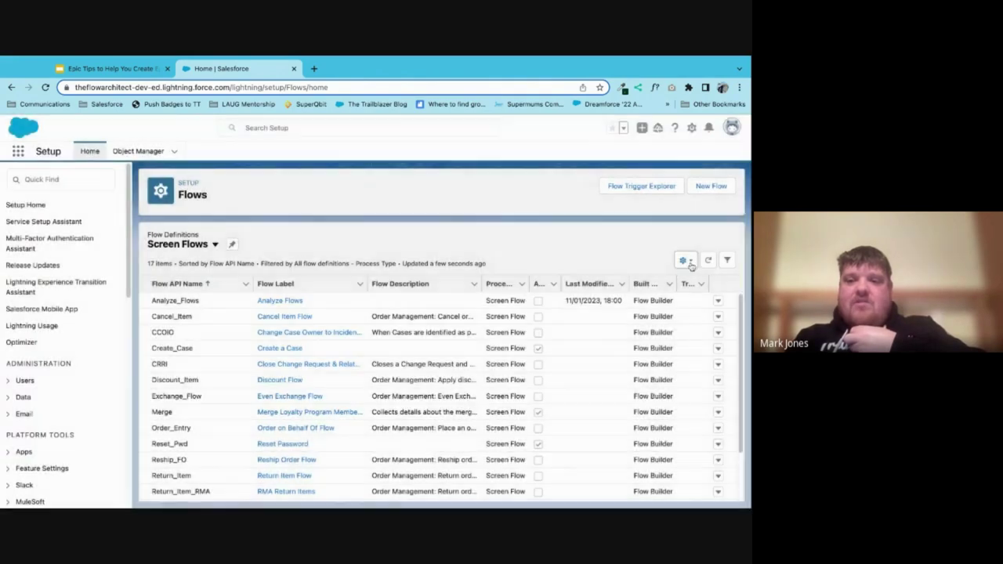
Examine the filter criteria of the Screen Flows list view and close the filters without changes.
click(686, 261)
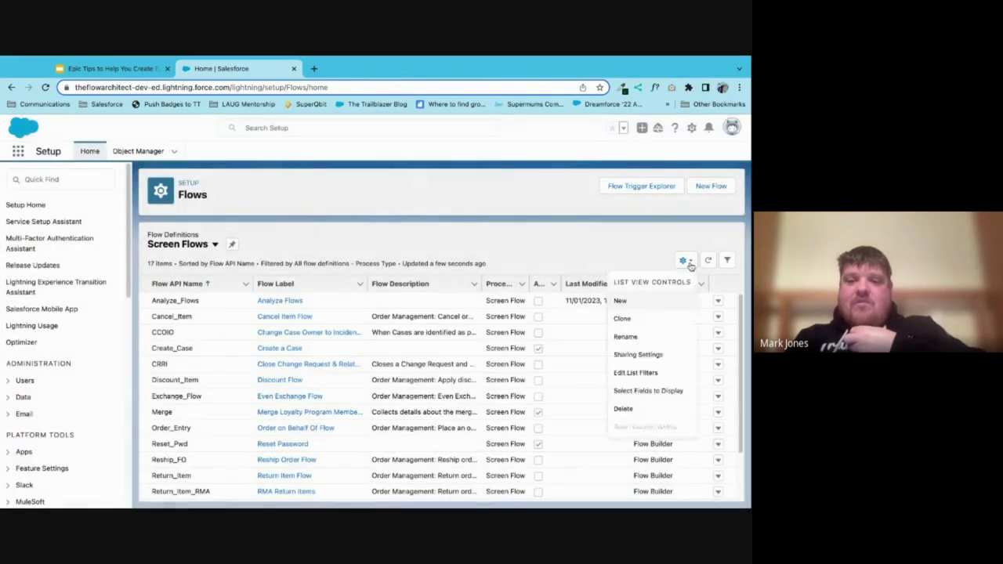
click(637, 374)
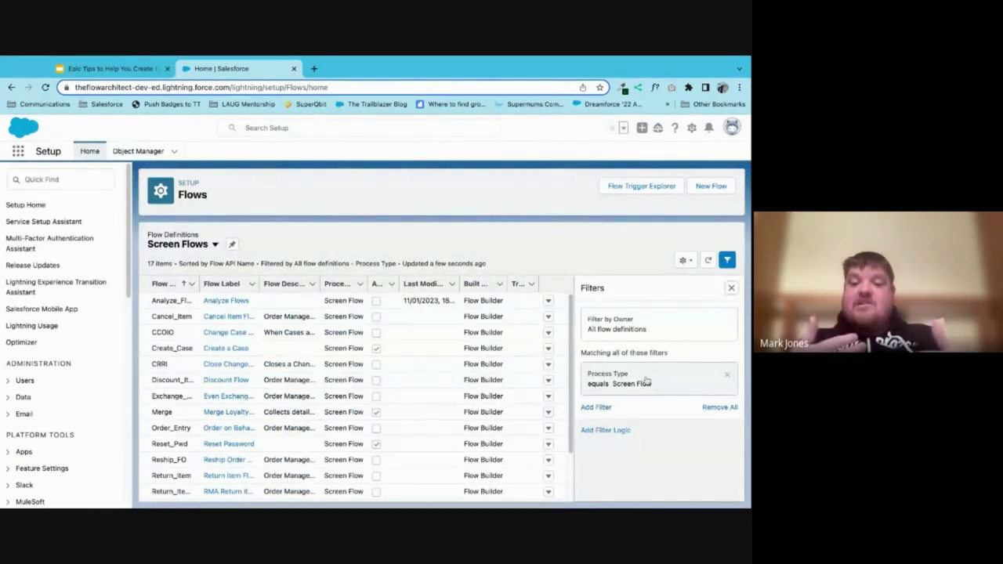
click(732, 290)
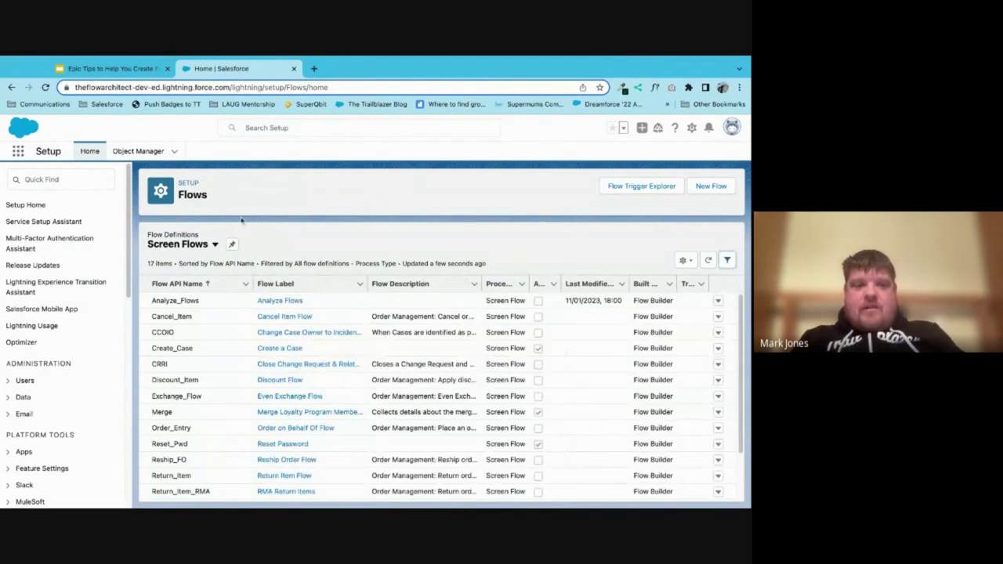
Check the flow documentation slide in Google Slides, return to Salesforce and open the (TEST) Code Comment Testing flow from the Screen Flows list.
click(127, 73)
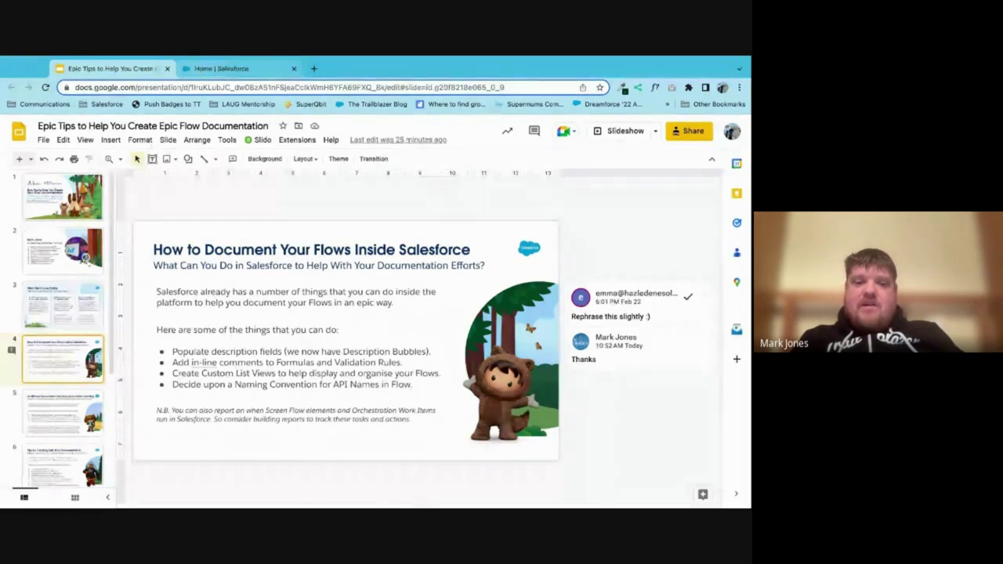
key(ctrl+Tab)
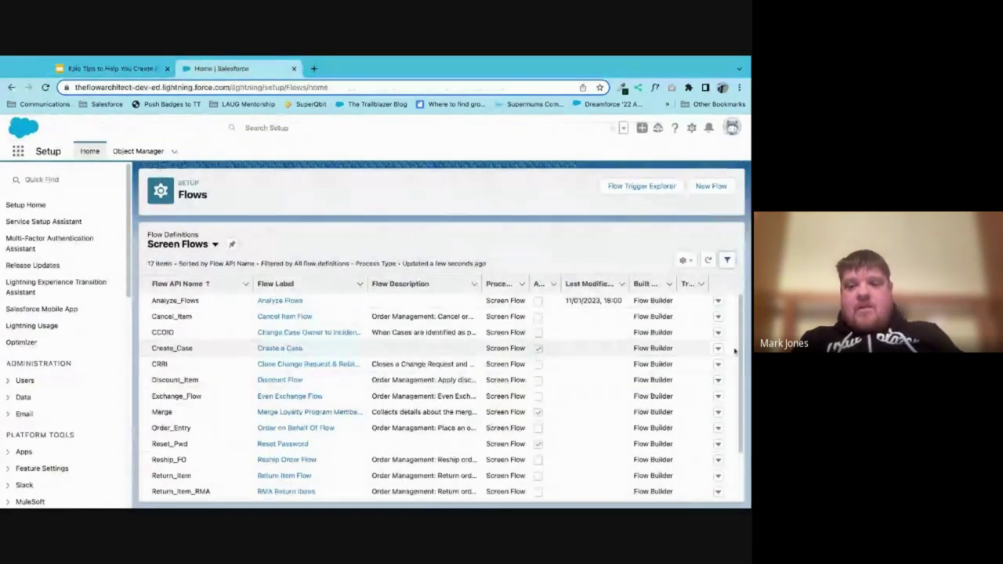
scroll(741, 352, down, 2)
scroll(740, 352, down, 2)
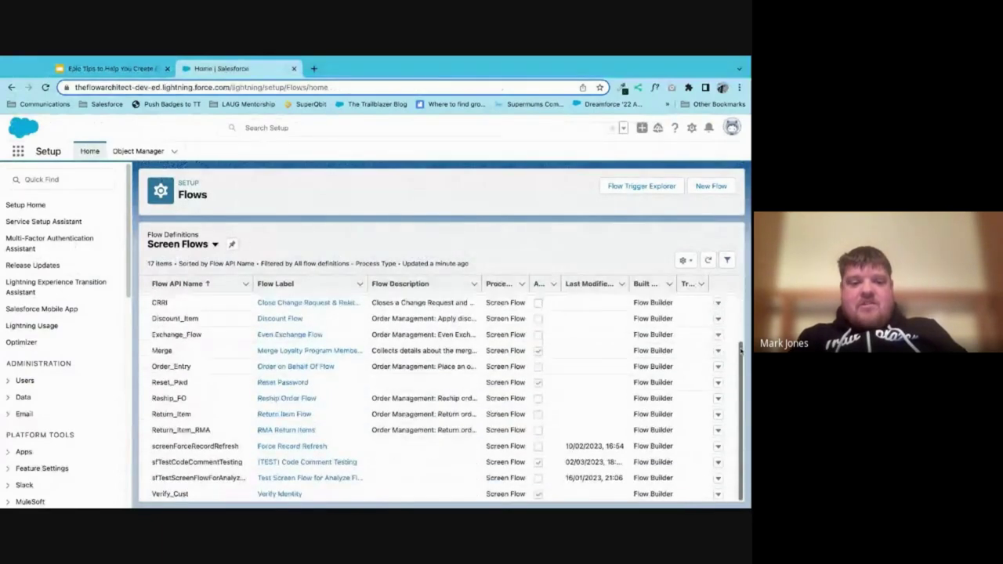
click(256, 462)
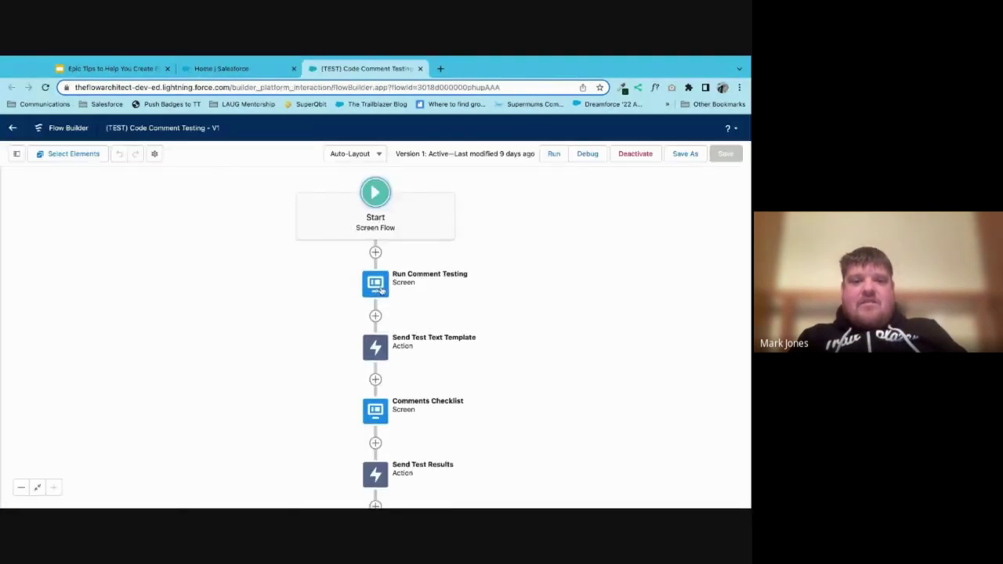
Show the API name of the Run Comment Testing screen enlarged and highlighted, and close the screen editor without changes.
double_click(382, 289)
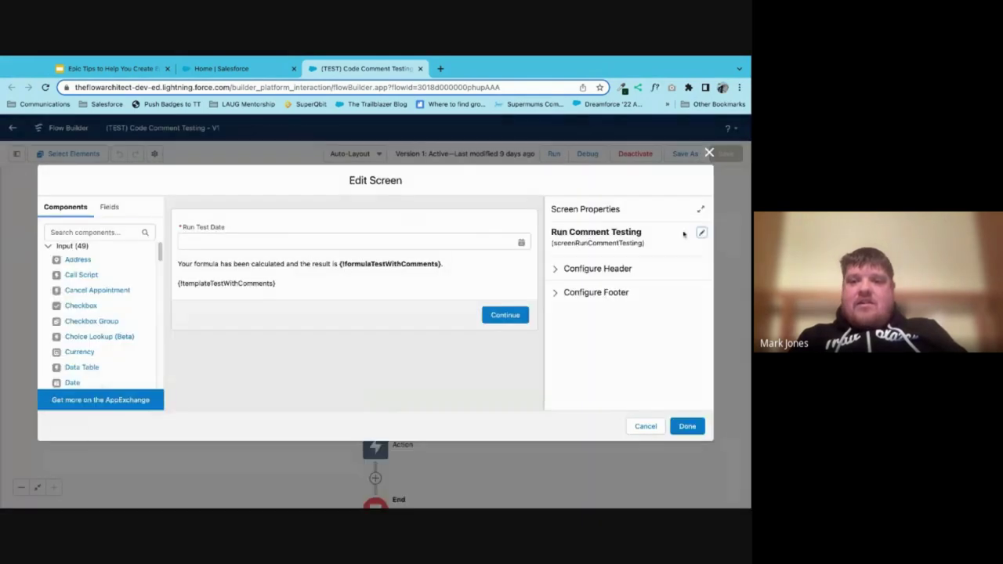
click(702, 232)
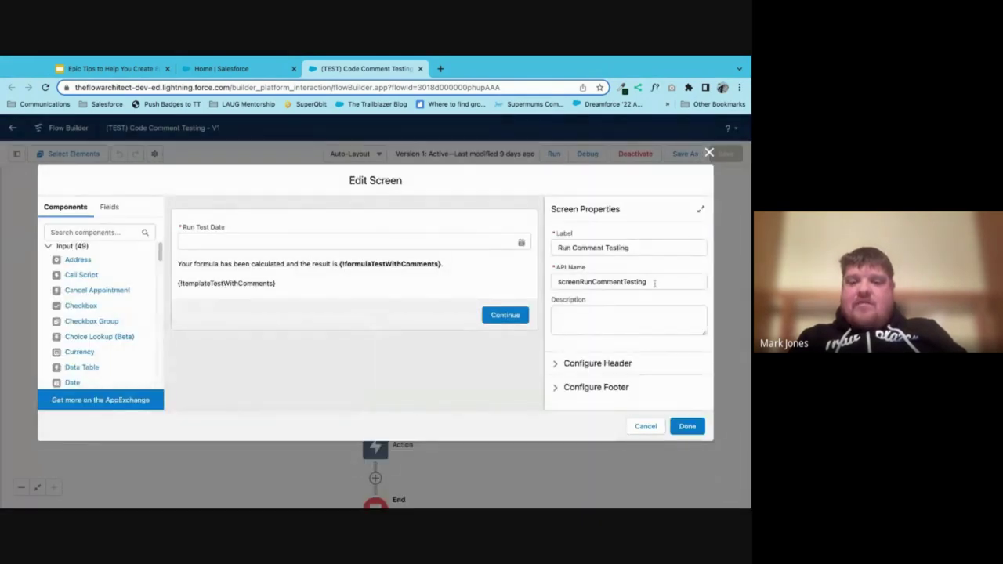
click(653, 280)
key(ctrl+plus)
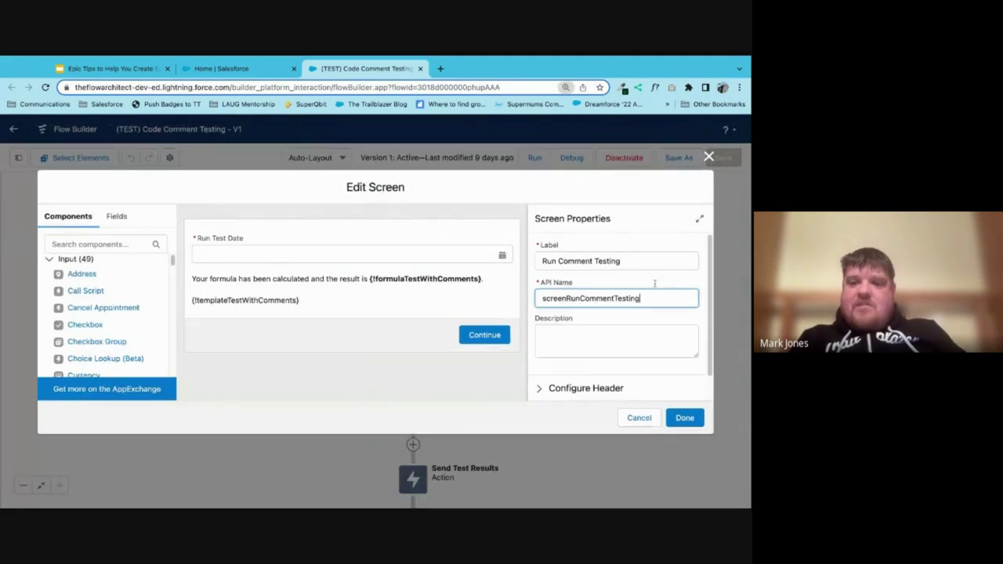
key(ctrl+plus)
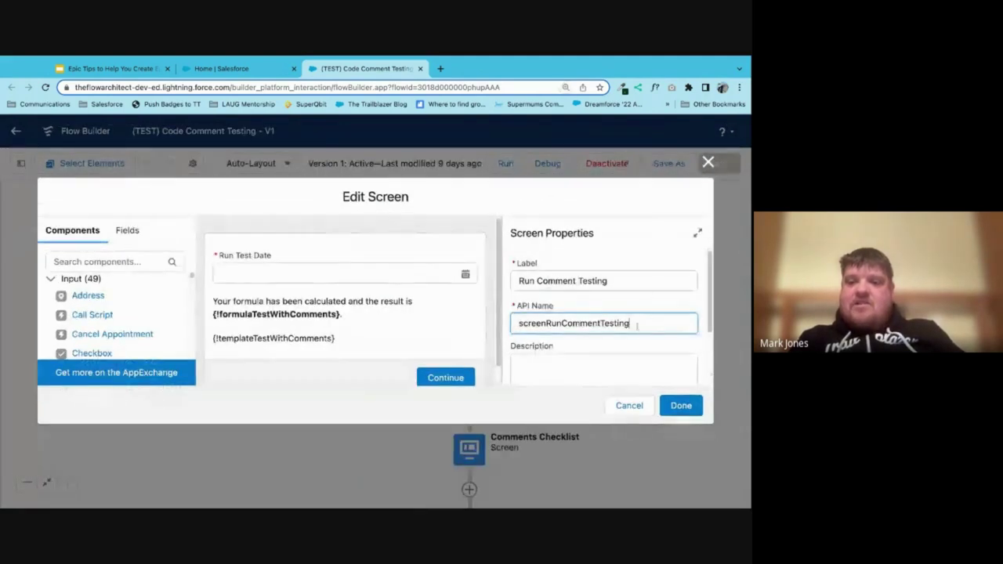
double_click(638, 326)
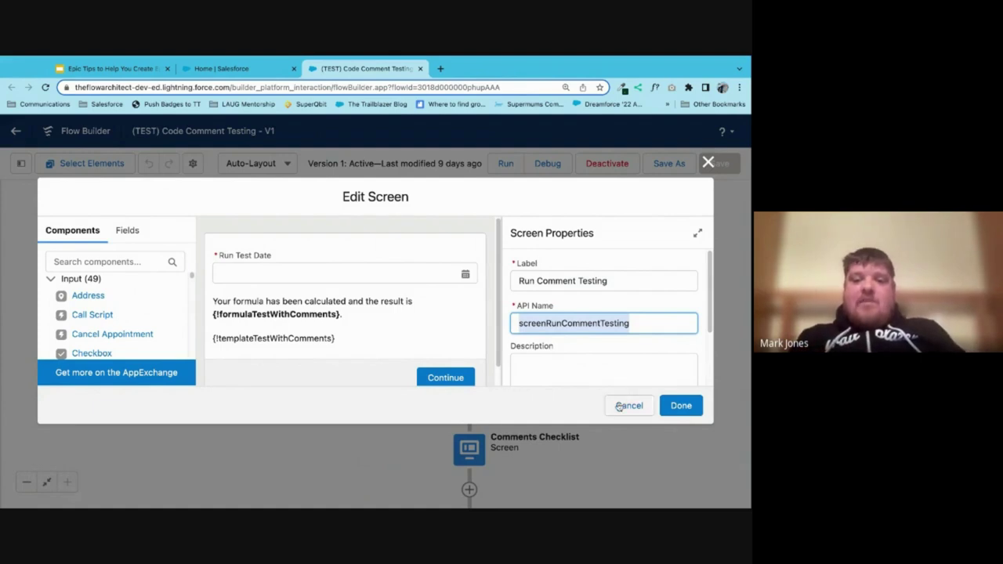
click(634, 321)
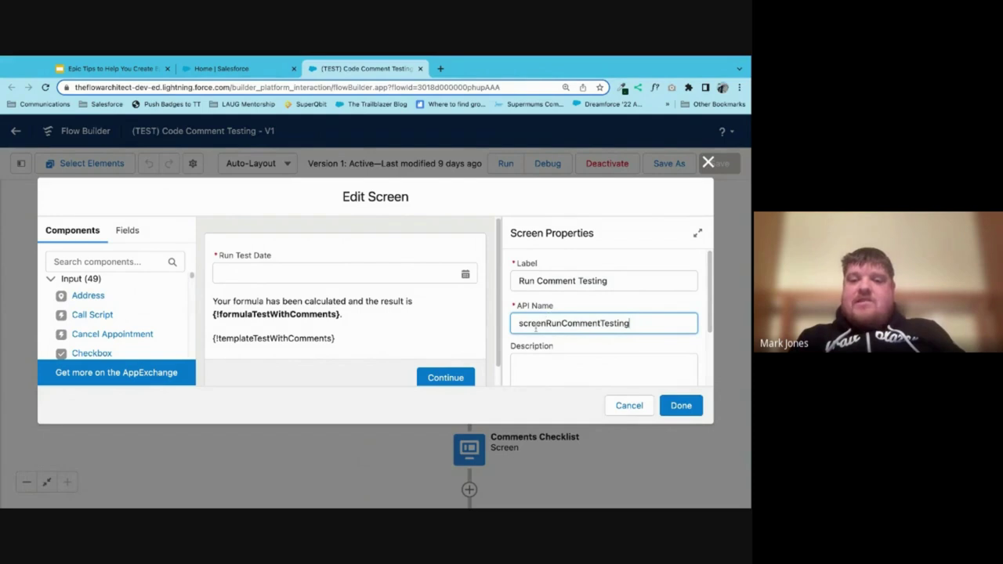
click(632, 406)
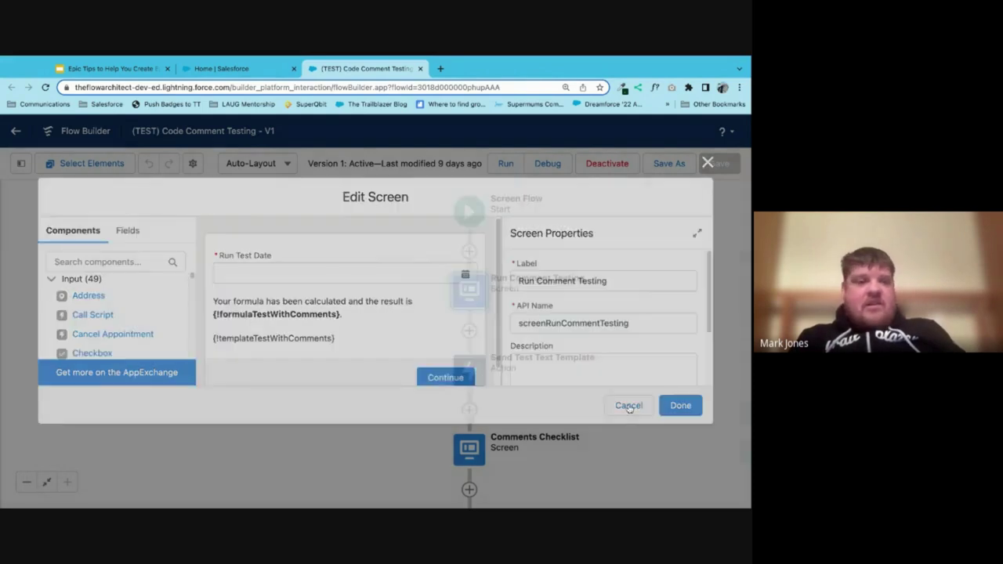
Review the API naming convention of the flow's formulas, screen components, text templates, actions and screens in the Toolbox, and restore the default page zoom.
click(27, 168)
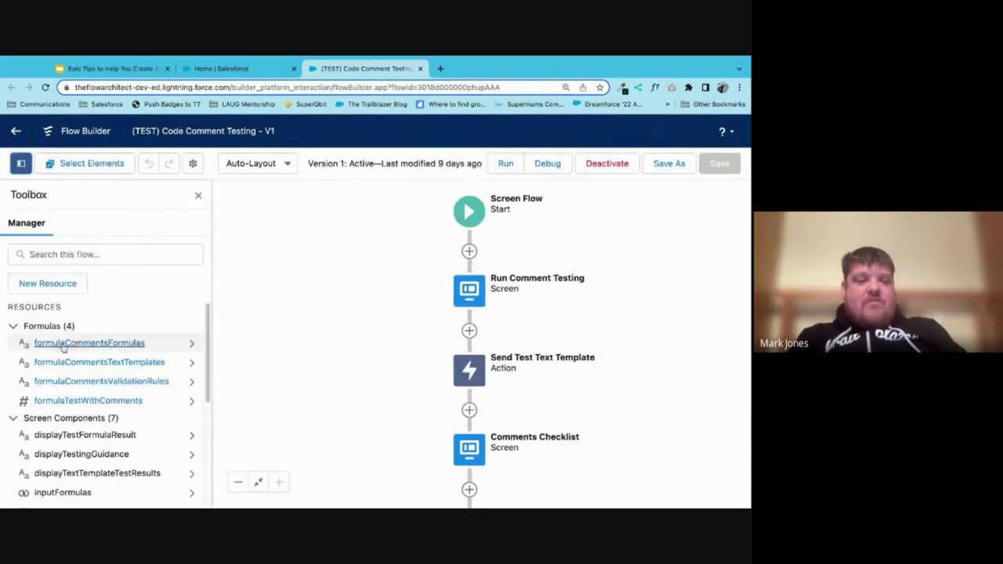
scroll(210, 358, down, 1)
scroll(210, 358, down, 2)
scroll(210, 358, up, 1)
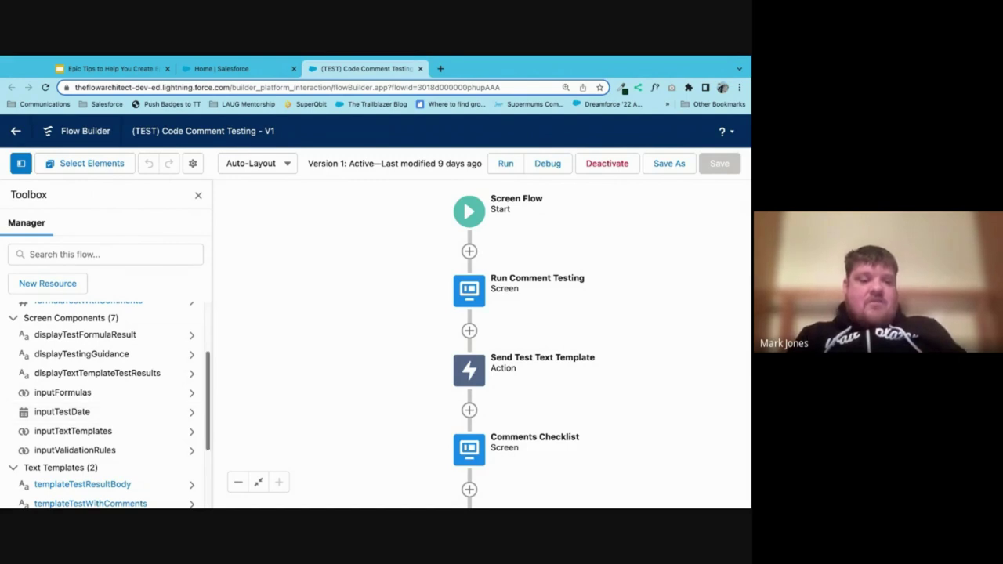
scroll(106, 404, down, 3)
scroll(106, 404, down, 2)
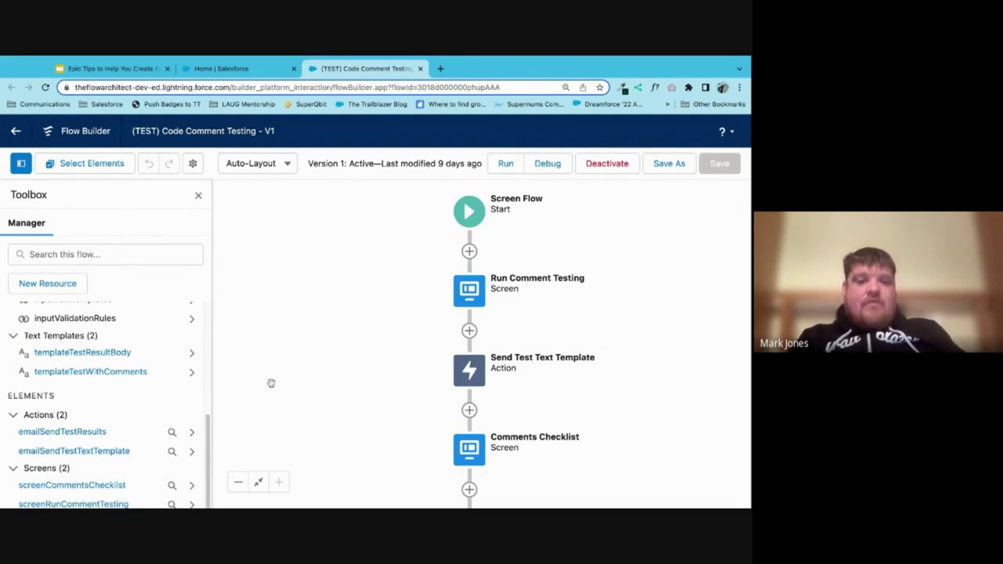
key(ctrl+0)
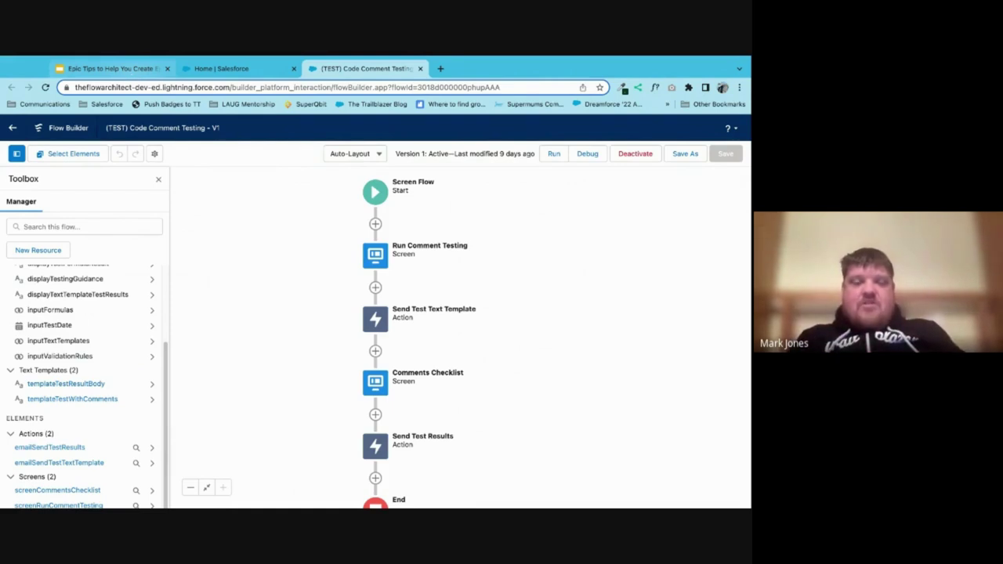
Switch to the Google Slides presentation and start the slideshow from the How to Document Your Flows Inside Salesforce slide.
click(110, 68)
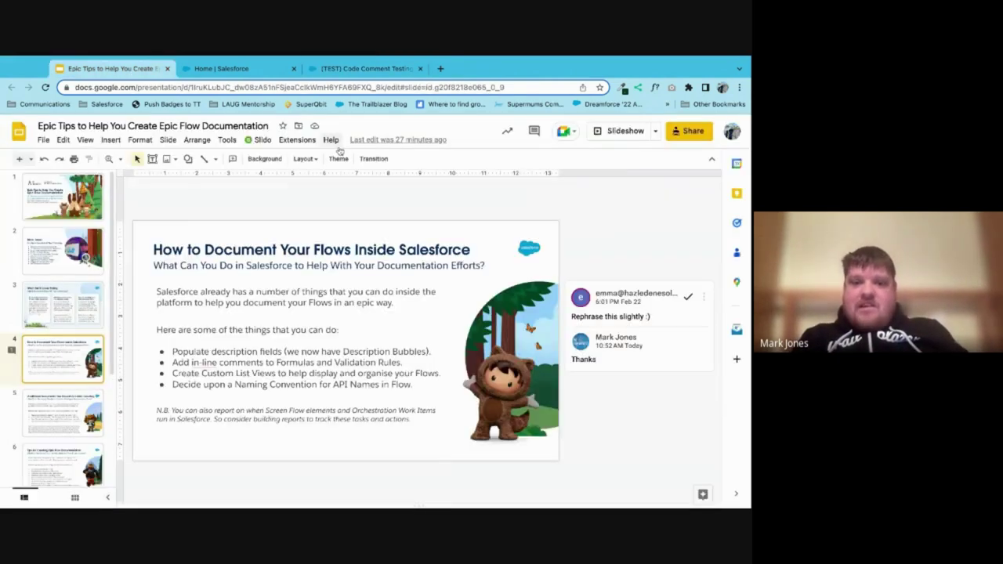
click(621, 131)
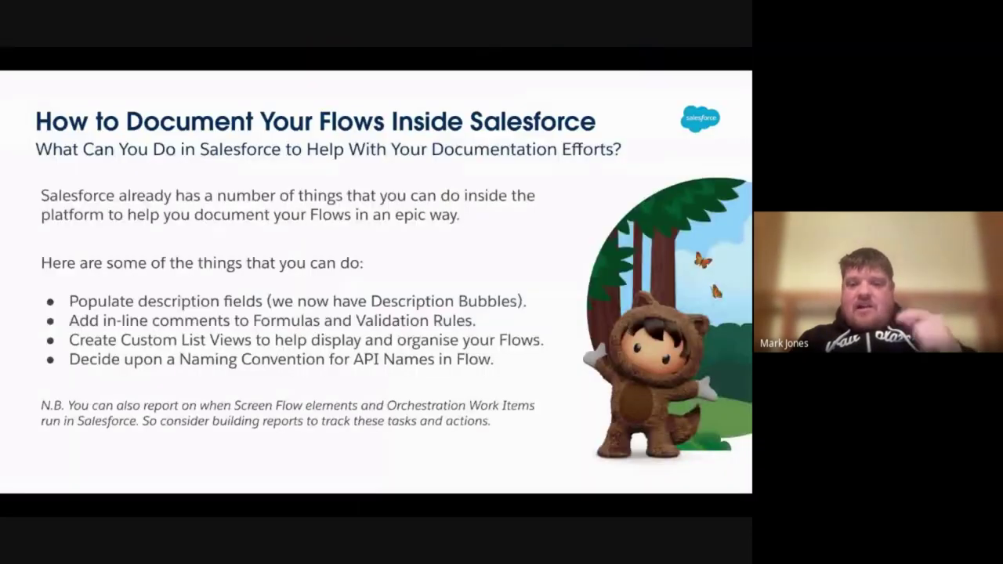